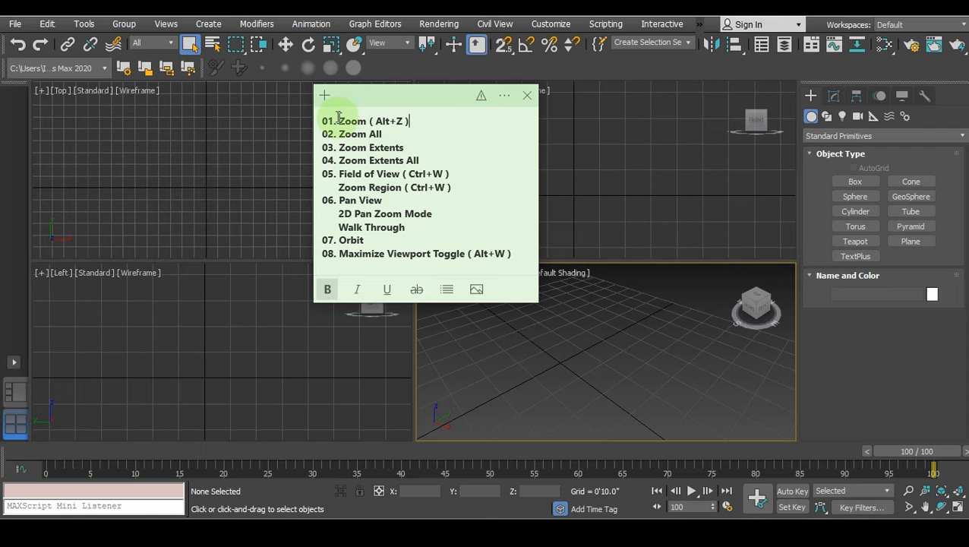
{"action": "left_click_drag", "start_coordinate": [339, 118], "coordinate": [389, 121]}
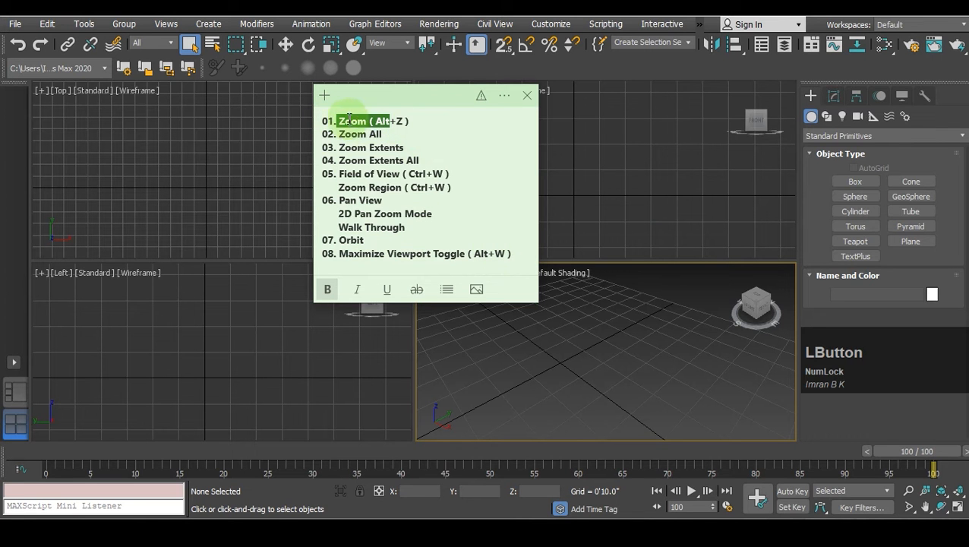
{"action": "left_click", "coordinate": [453, 159]}
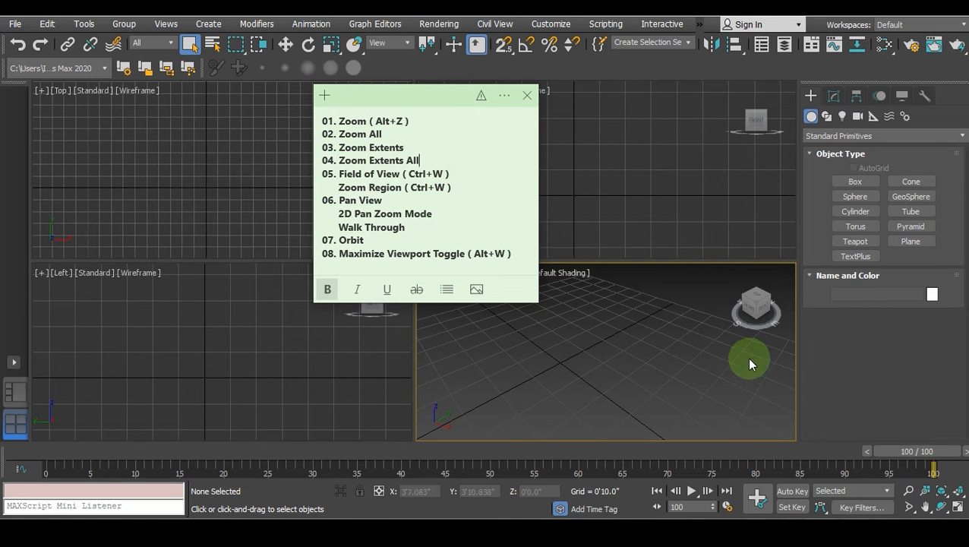
{"action": "left_click", "coordinate": [955, 486]}
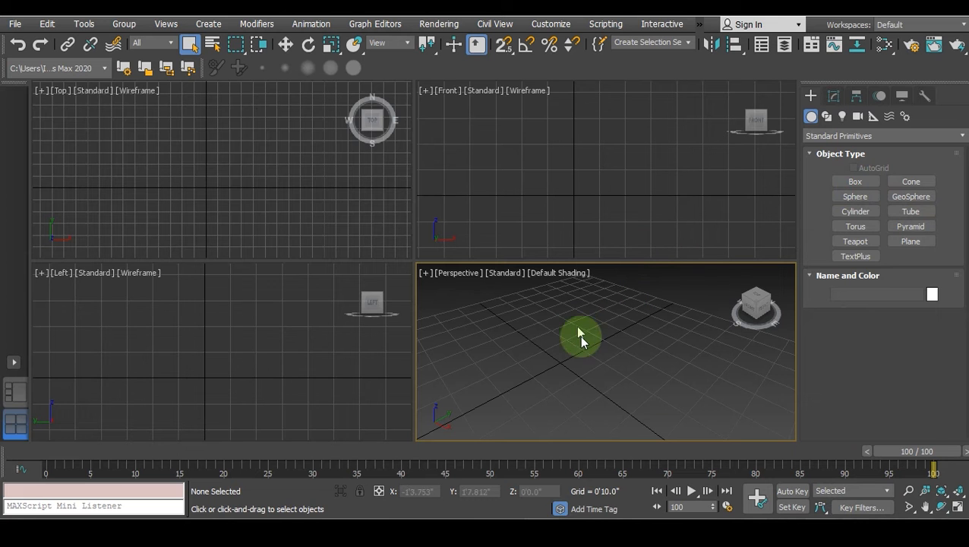
{"action": "left_click", "coordinate": [854, 182]}
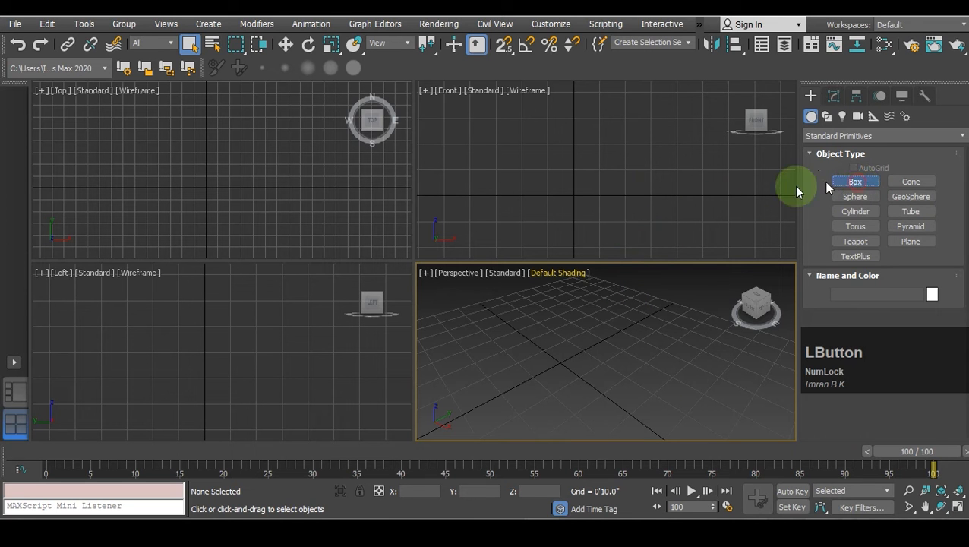
{"action": "left_click_drag", "start_coordinate": [539, 353], "coordinate": [630, 353]}
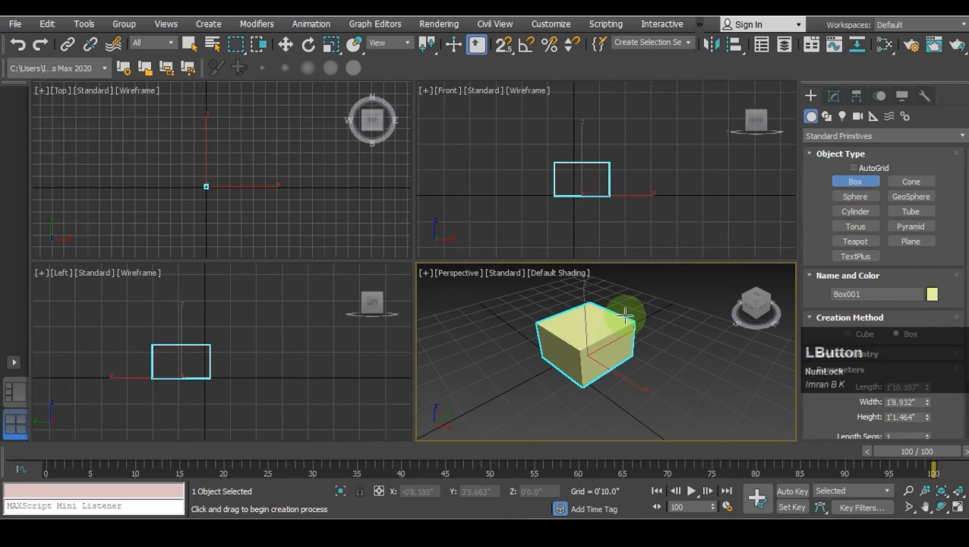
{"action": "right_click", "coordinate": [620, 317]}
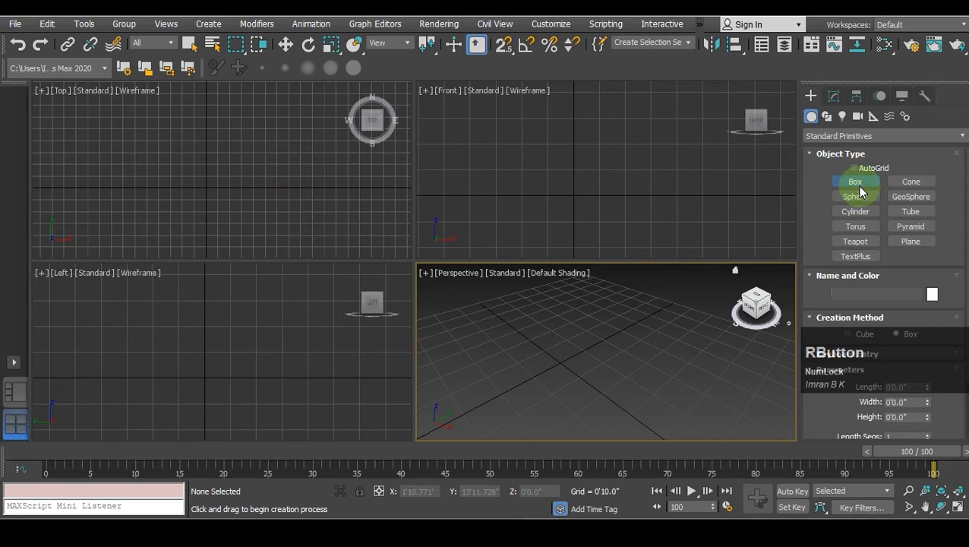
- Create a box near the grid centre in the Perspective viewport, about 1'9" long, 2'0" wide and 1'1" high
{"action": "left_click", "coordinate": [857, 185]}
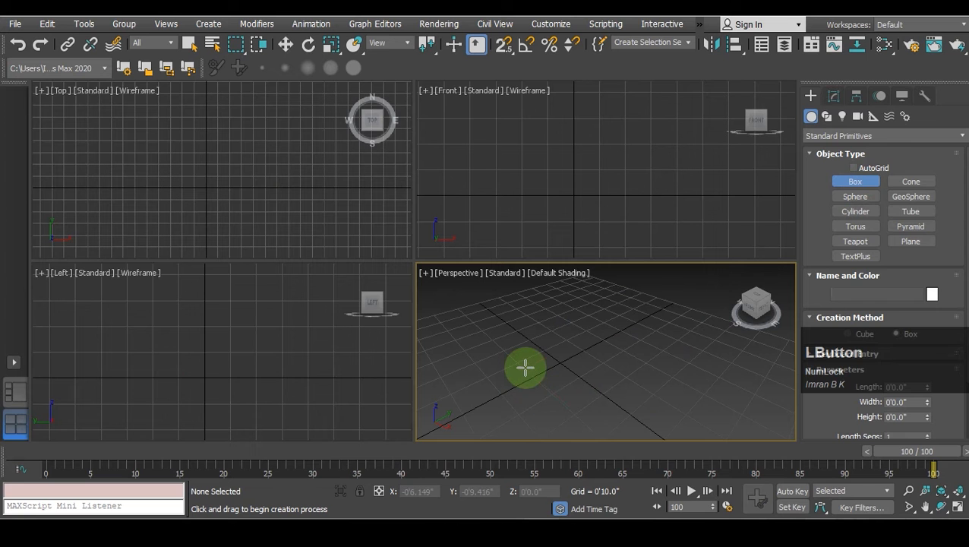
{"action": "left_click_drag", "start_coordinate": [525, 368], "coordinate": [622, 334]}
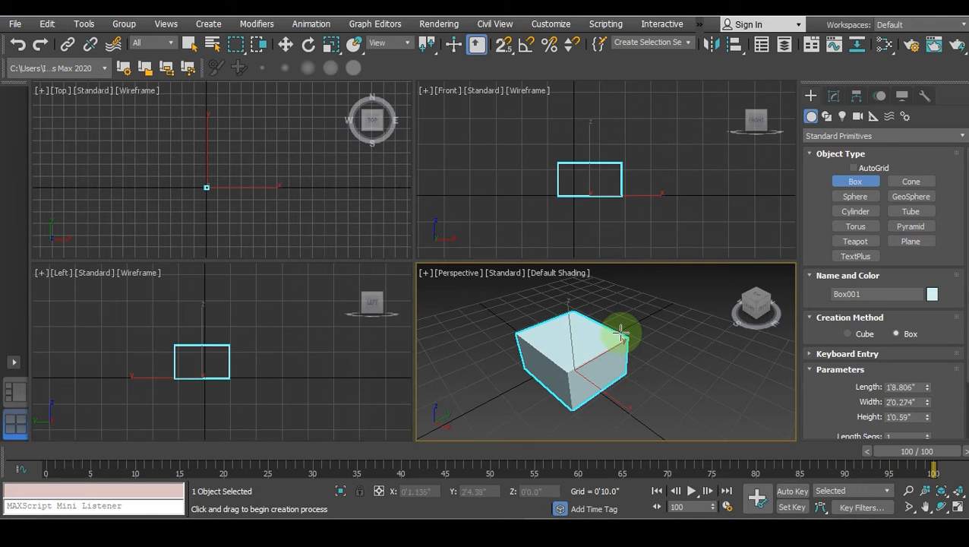
{"action": "right_click", "coordinate": [622, 335]}
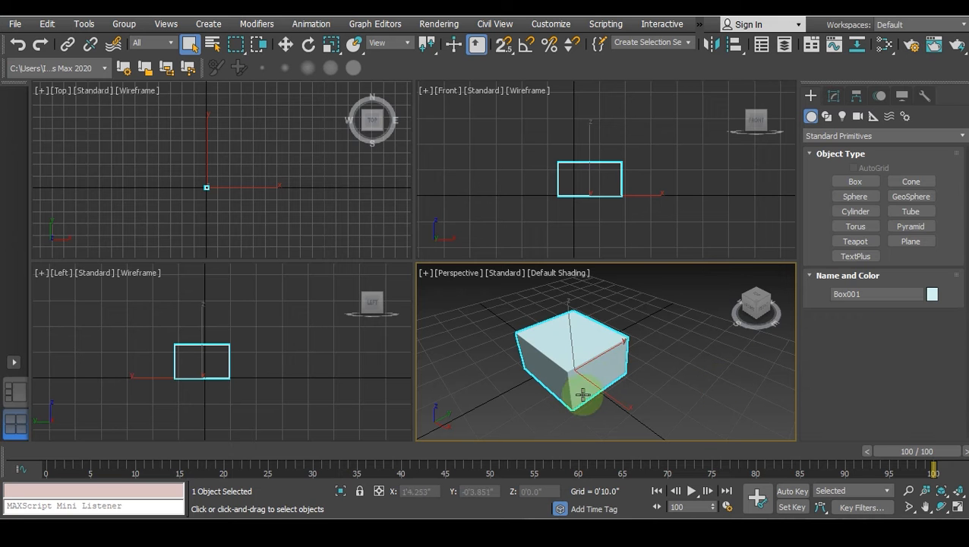
{"action": "right_click", "coordinate": [577, 324]}
{"action": "left_click", "coordinate": [546, 335]}
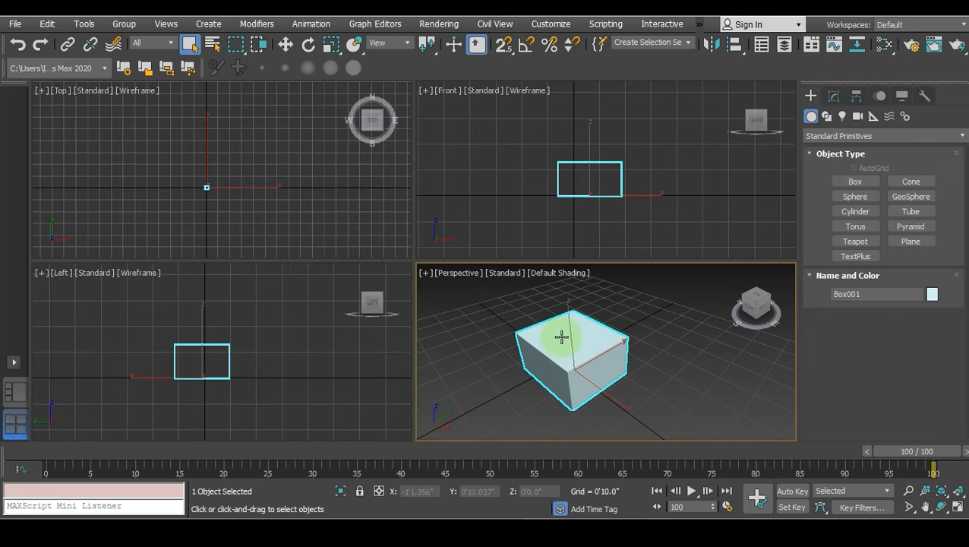
- Create a second standard-primitive box beside the first in Perspective, about 1'10" long, 1'6" wide and 1'1" high
{"action": "left_click", "coordinate": [212, 24]}
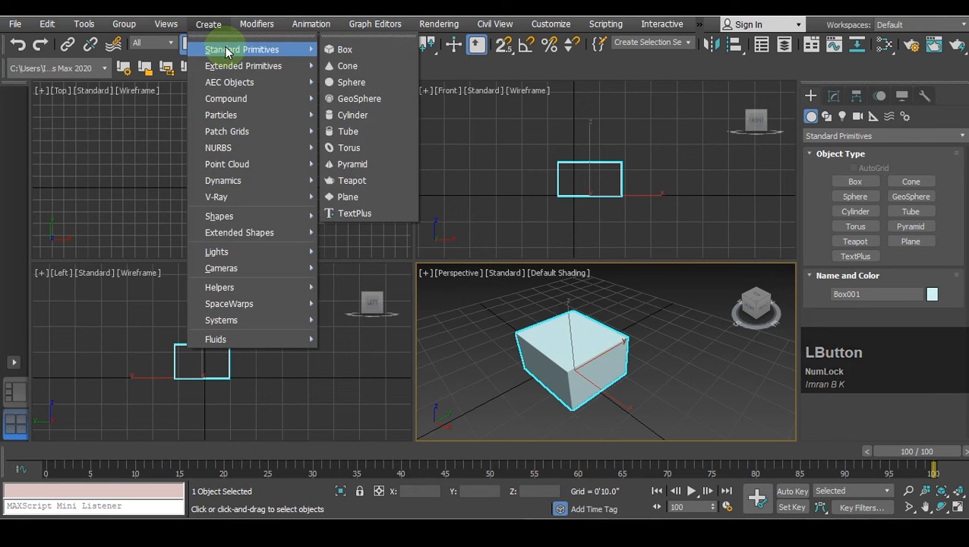
{"action": "left_click", "coordinate": [235, 50]}
{"action": "left_click", "coordinate": [343, 50]}
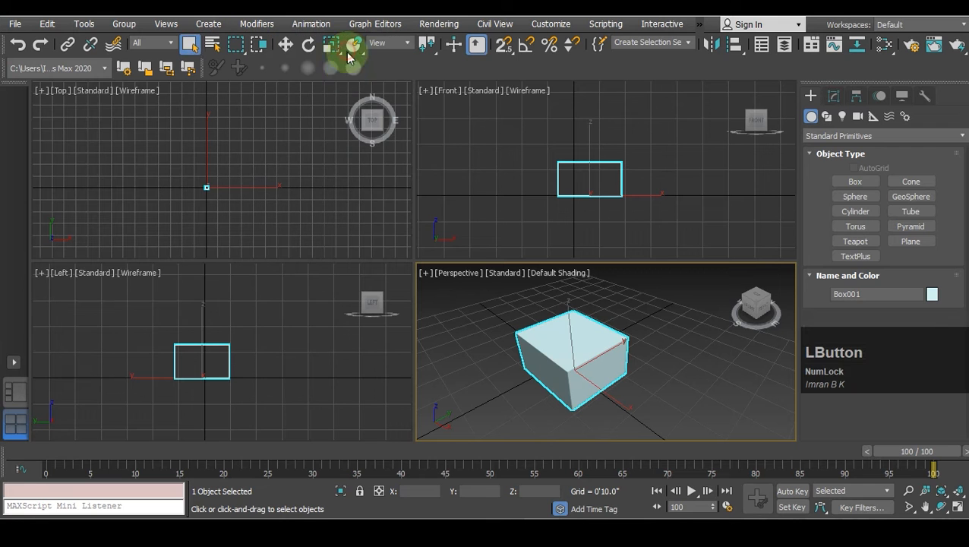
{"action": "left_click_drag", "start_coordinate": [646, 393], "coordinate": [650, 392]}
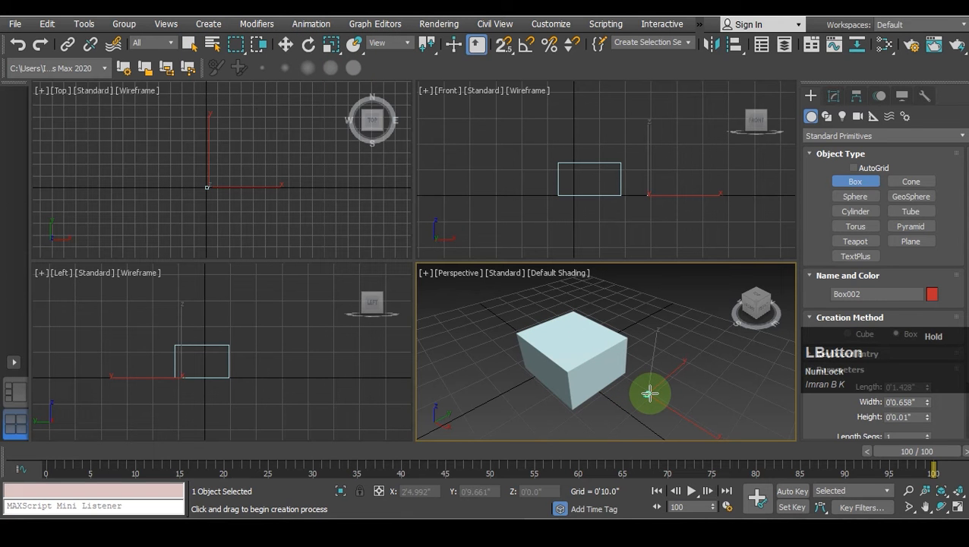
{"action": "left_click_drag", "start_coordinate": [650, 392], "coordinate": [725, 395]}
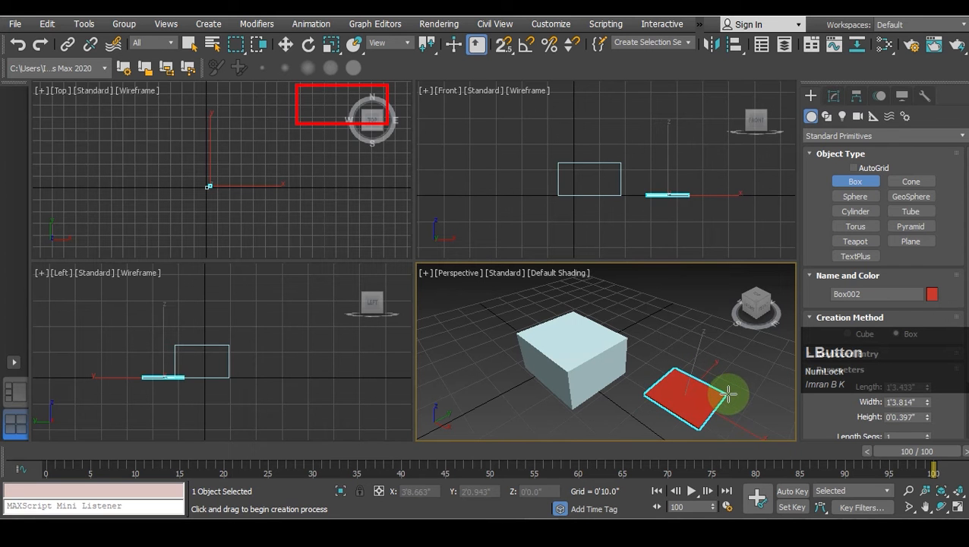
{"action": "right_click", "coordinate": [729, 348]}
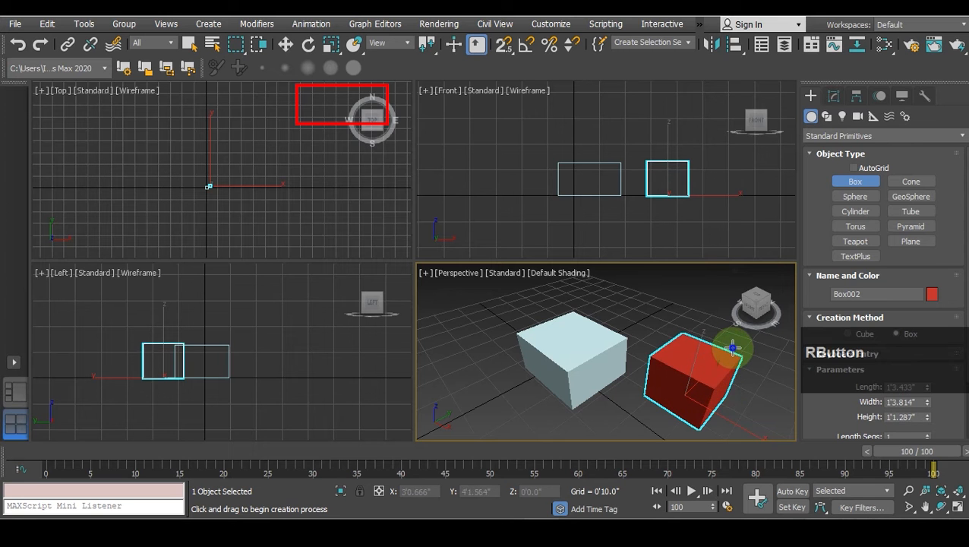
{"action": "left_click_drag", "start_coordinate": [639, 392], "coordinate": [736, 387]}
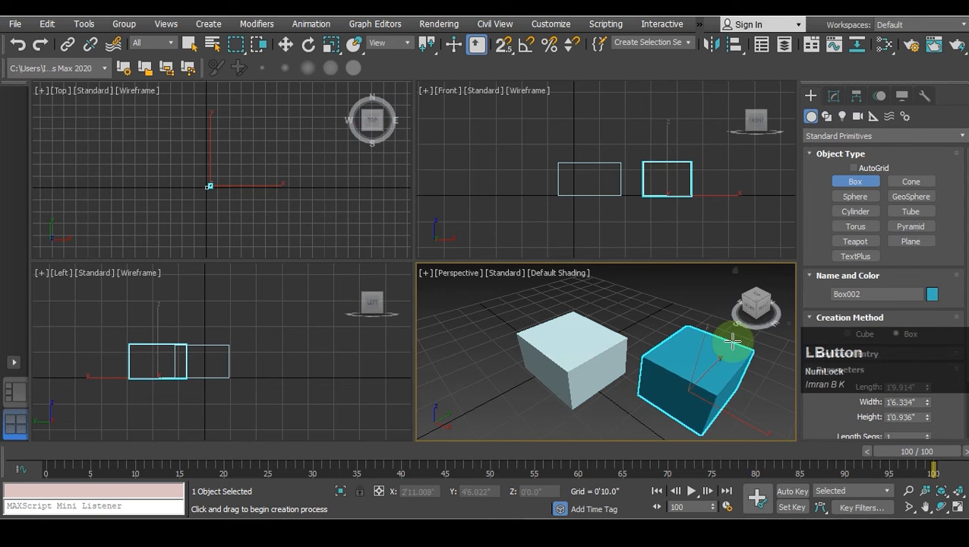
{"action": "right_click", "coordinate": [732, 340]}
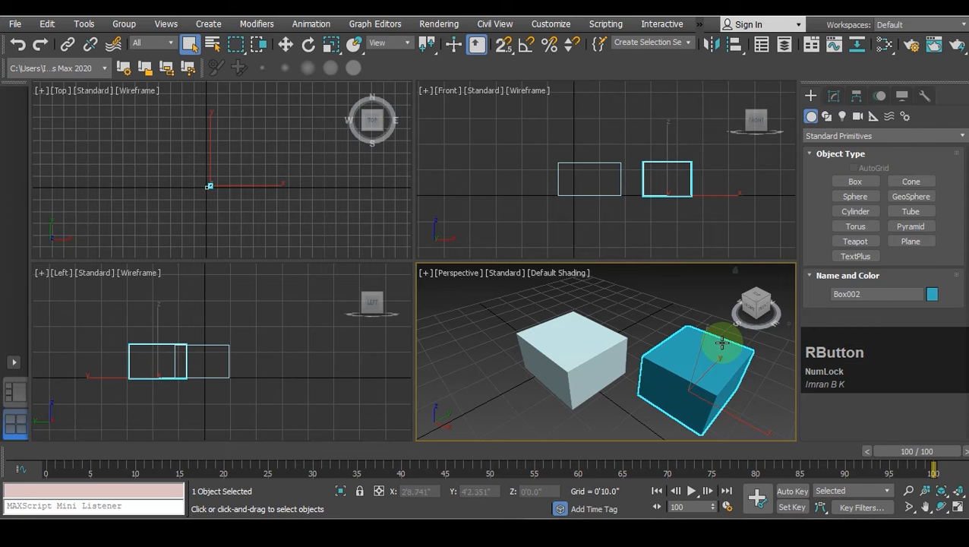
- Use the Zoom tool to zoom the Perspective view repeatedly out and in around the two boxes
{"action": "scroll", "coordinate": [721, 343], "scroll_direction": "down", "scroll_amount": 3}
{"action": "middle_click_drag", "start_coordinate": [697, 352], "coordinate": [673, 346]}
{"action": "scroll", "coordinate": [596, 328], "scroll_direction": "up", "scroll_amount": 2}
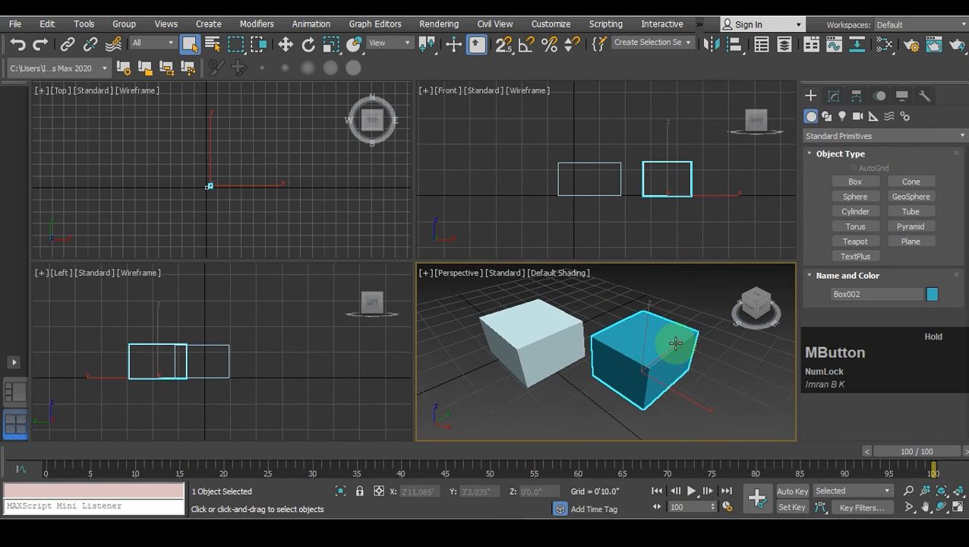
{"action": "left_click", "coordinate": [908, 491]}
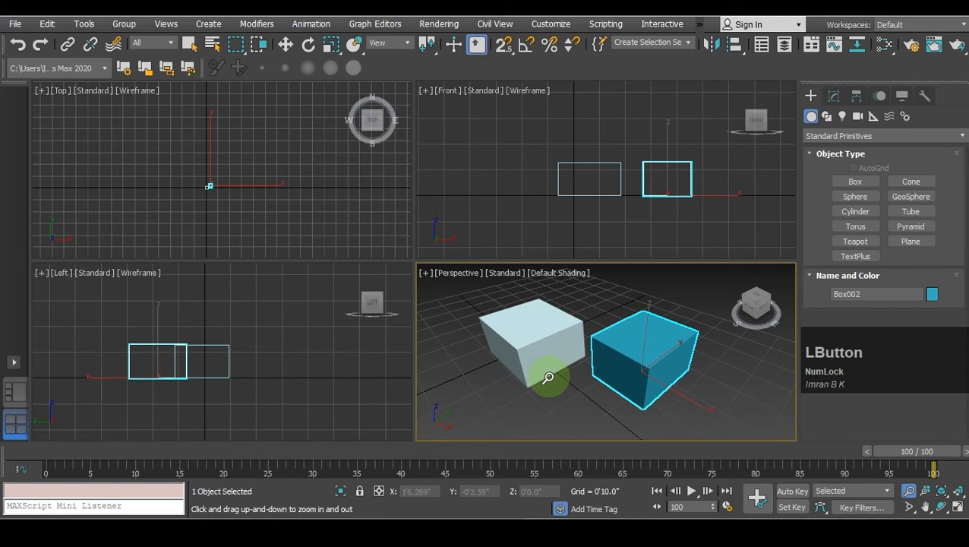
{"action": "scroll", "coordinate": [548, 377], "scroll_direction": "down", "scroll_amount": 3}
{"action": "middle_click_drag", "start_coordinate": [545, 373], "coordinate": [573, 385]}
{"action": "scroll", "coordinate": [585, 372], "scroll_direction": "up", "scroll_amount": 2}
{"action": "left_click_drag", "start_coordinate": [588, 368], "coordinate": [648, 363]}
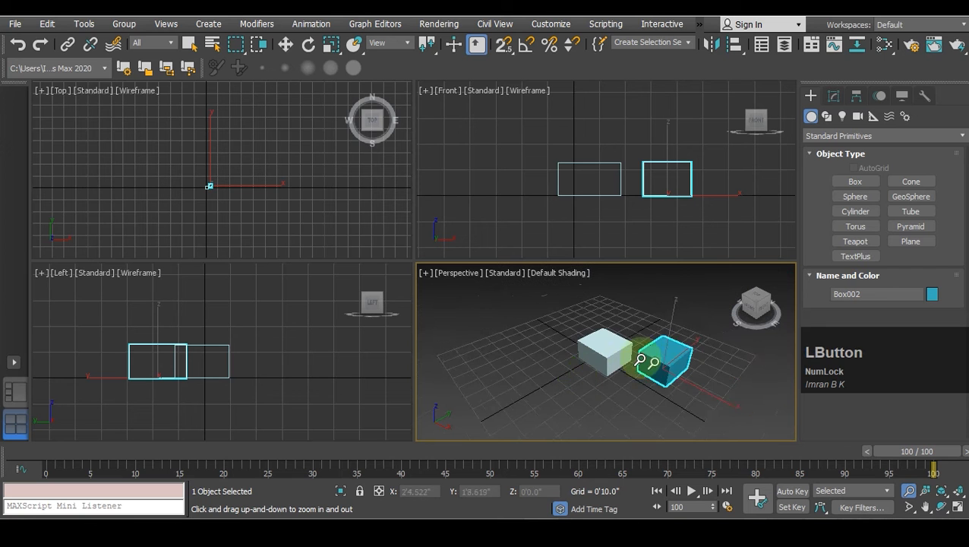
{"action": "scroll", "coordinate": [638, 358], "scroll_direction": "up", "scroll_amount": 2}
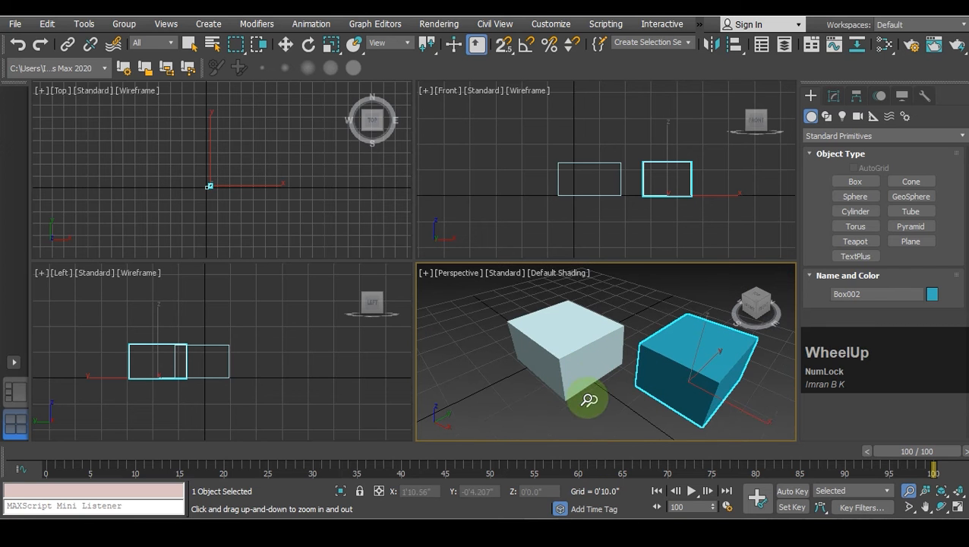
{"action": "scroll", "coordinate": [600, 365], "scroll_direction": "down", "scroll_amount": 3}
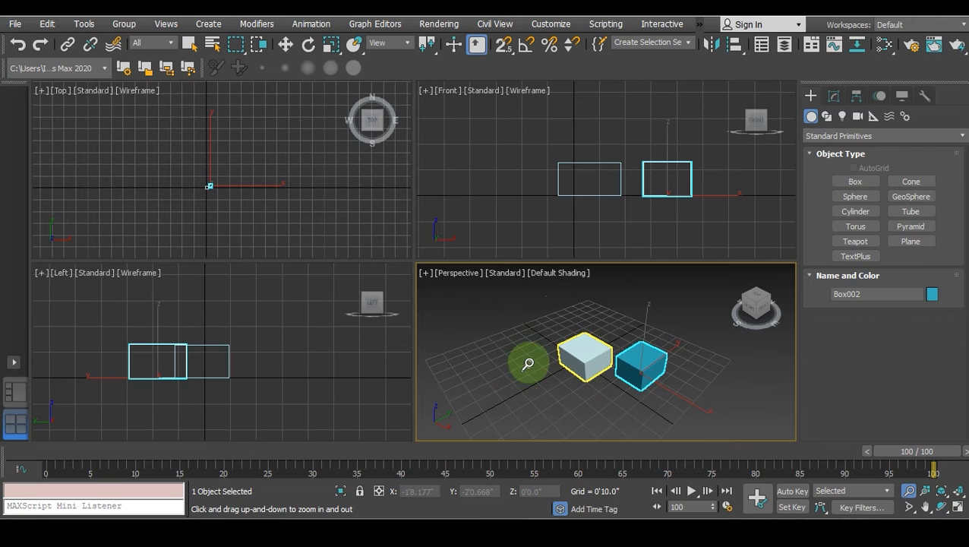
{"action": "scroll", "coordinate": [537, 372], "scroll_direction": "up", "scroll_amount": 3}
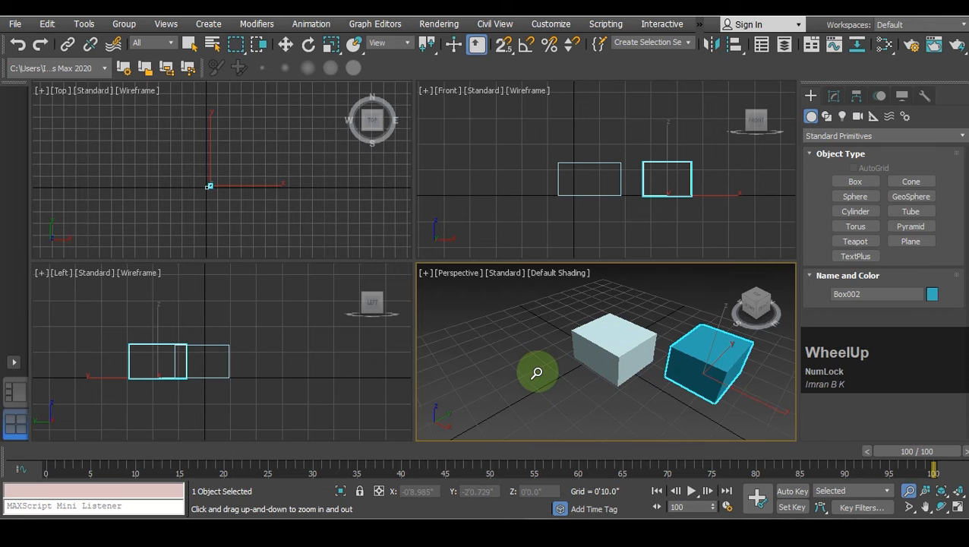
- Zoom closer on the boxes, recentre both in the Perspective view, exit the Zoom tool and clear the selection
{"action": "left_click_drag", "start_coordinate": [536, 373], "coordinate": [521, 357]}
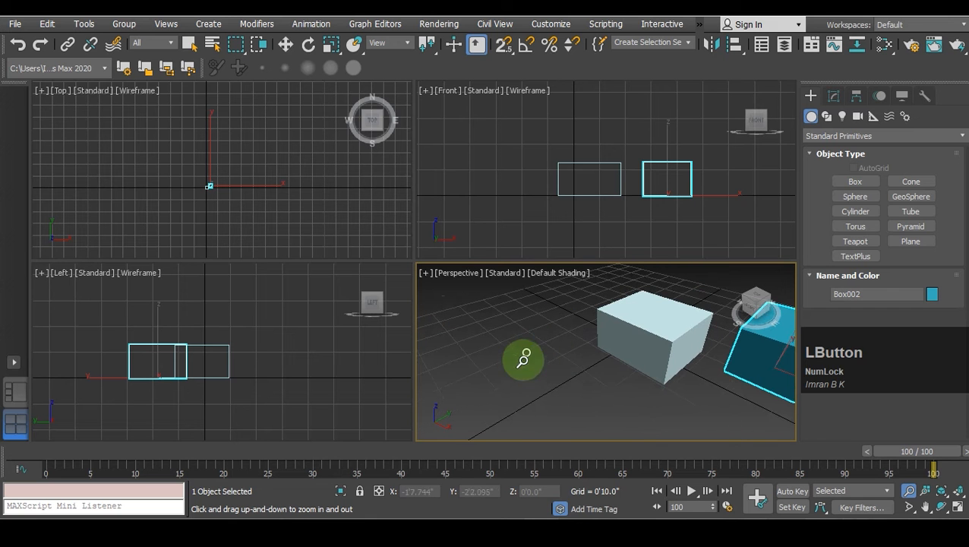
{"action": "left_click_drag", "start_coordinate": [665, 329], "coordinate": [675, 356]}
{"action": "middle_click_drag", "start_coordinate": [677, 362], "coordinate": [540, 369]}
{"action": "left_click_drag", "start_coordinate": [638, 348], "coordinate": [621, 371]}
{"action": "right_click", "coordinate": [708, 363]}
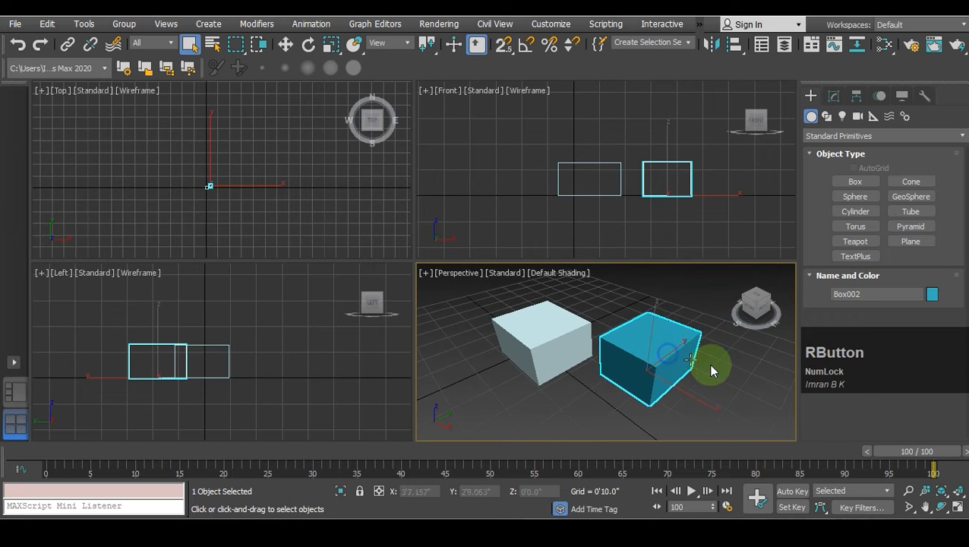
{"action": "left_click", "coordinate": [707, 362]}
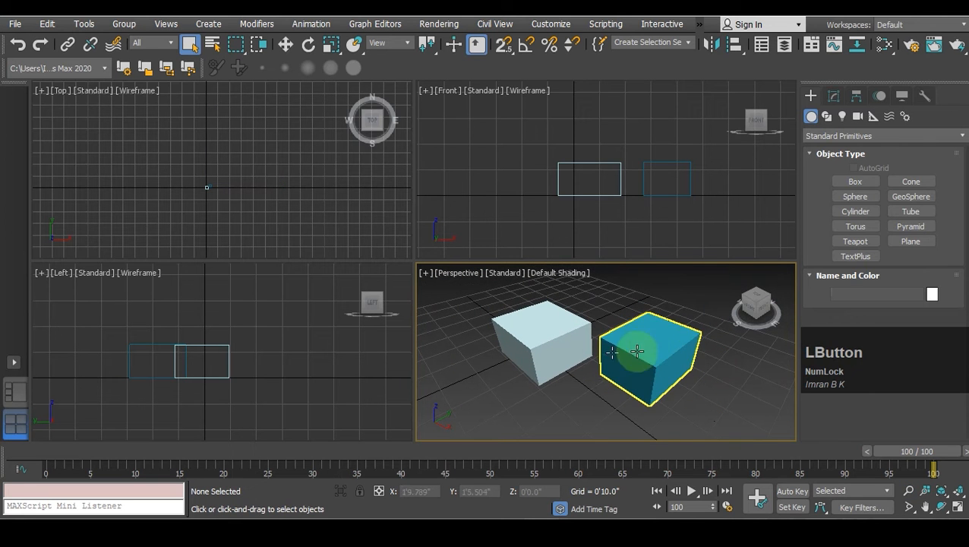
- Zoom the Perspective viewport out with the Zoom tool until the whole grid around the boxes fits
{"action": "left_click", "coordinate": [908, 491]}
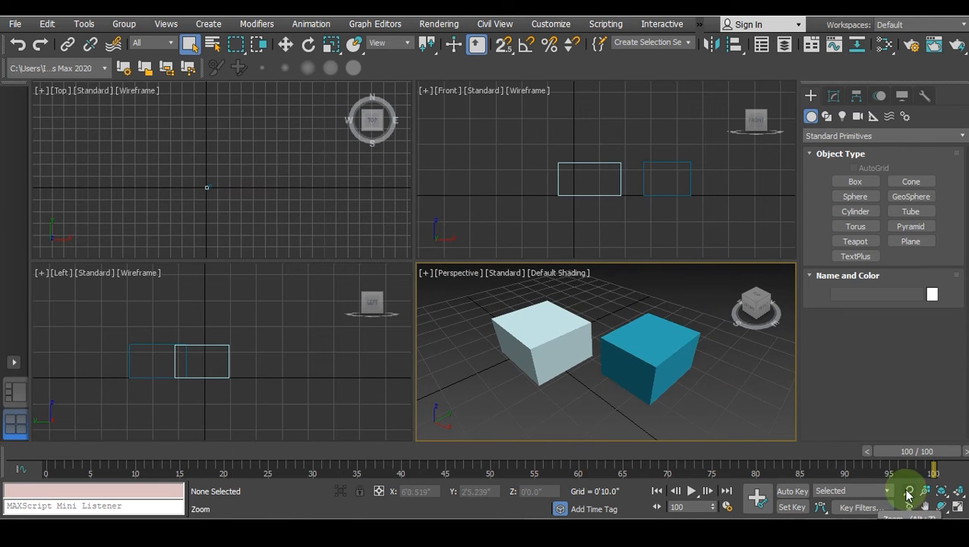
{"action": "mouse_move", "coordinate": [573, 360]}
{"action": "left_mouse_down"}
{"action": "mouse_move", "coordinate": [593, 323]}
{"action": "mouse_move", "coordinate": [568, 376]}
{"action": "mouse_move", "coordinate": [547, 387]}
{"action": "mouse_move", "coordinate": [579, 357]}
{"action": "mouse_move", "coordinate": [568, 372]}
{"action": "mouse_move", "coordinate": [567, 344]}
{"action": "mouse_move", "coordinate": [575, 344]}
{"action": "mouse_move", "coordinate": [561, 346]}
{"action": "mouse_move", "coordinate": [577, 342]}
{"action": "mouse_move", "coordinate": [579, 351]}
{"action": "left_mouse_up"}
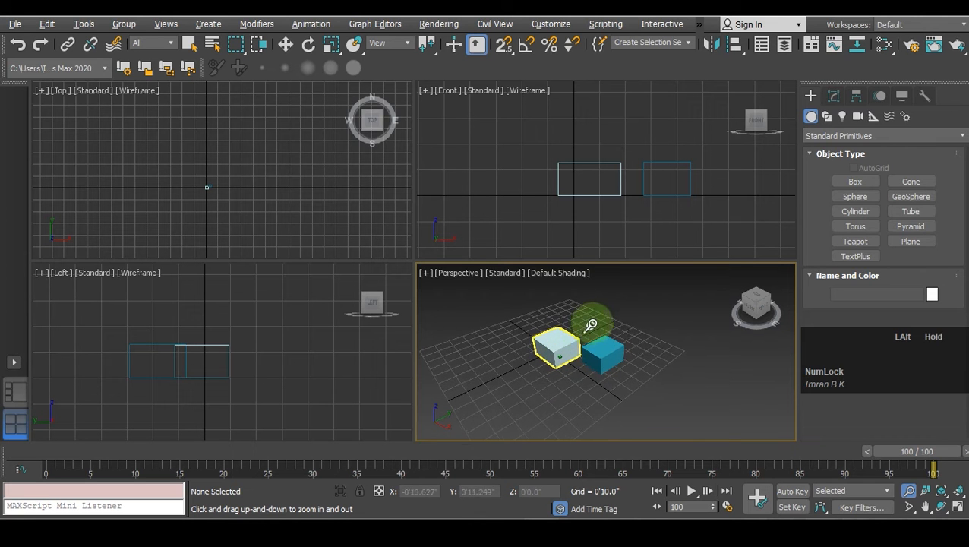
{"action": "left_click_drag", "start_coordinate": [559, 366], "coordinate": [581, 329], "text": "alt"}
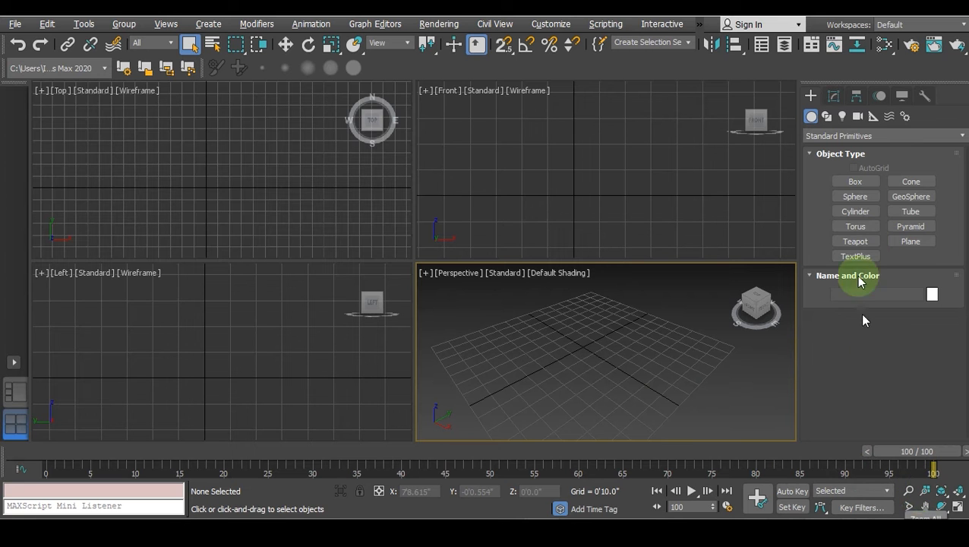
- Create a small box at the near corner of the grid's far-left side in the Perspective viewport
{"action": "left_click", "coordinate": [855, 181]}
{"action": "left_click_drag", "start_coordinate": [459, 355], "coordinate": [500, 360]}
{"action": "left_click", "coordinate": [480, 340]}
{"action": "right_click", "coordinate": [480, 339]}
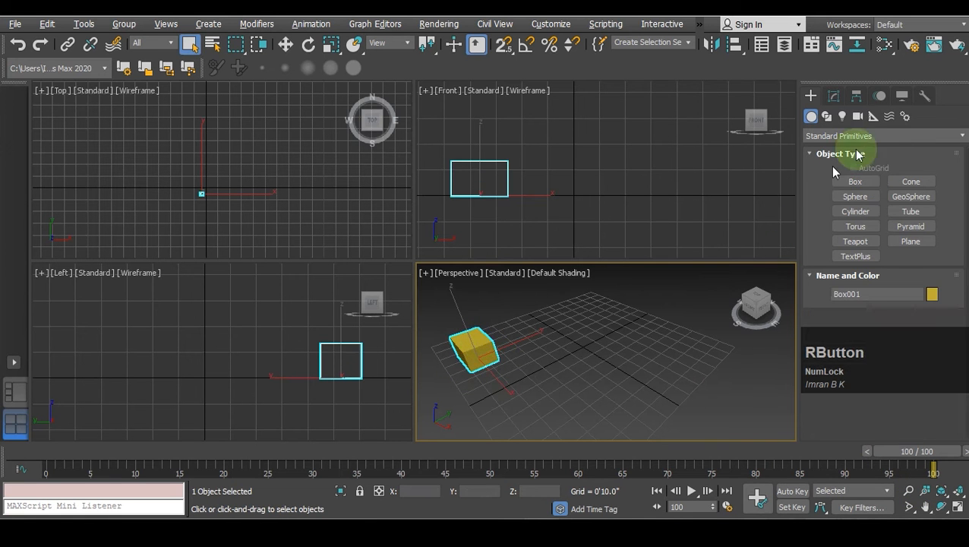
- Create a truncated cone with a narrower top near the grid centre in the Perspective viewport
{"action": "left_click", "coordinate": [911, 181]}
{"action": "mouse_move", "coordinate": [564, 355]}
{"action": "left_mouse_down"}
{"action": "mouse_move", "coordinate": [591, 357]}
{"action": "mouse_move", "coordinate": [577, 353]}
{"action": "left_mouse_up"}
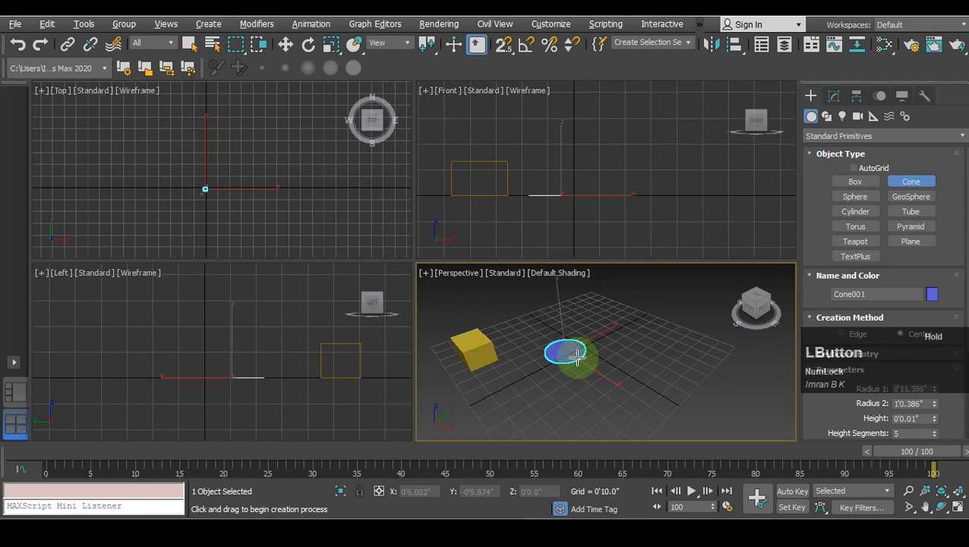
{"action": "left_click", "coordinate": [568, 334]}
{"action": "left_click", "coordinate": [571, 340]}
{"action": "right_click", "coordinate": [612, 336]}
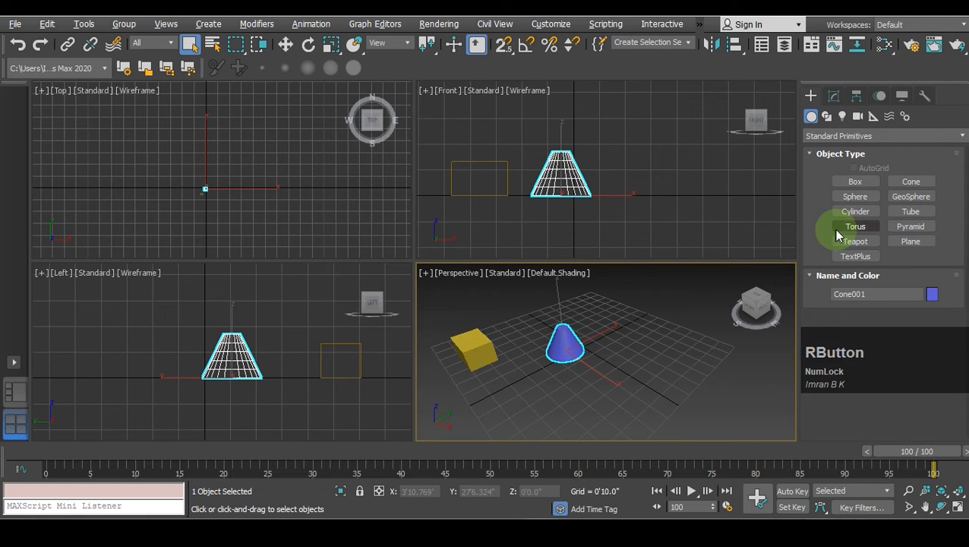
- Create a small teapot behind the cone in the Perspective viewport
{"action": "left_click", "coordinate": [867, 241]}
{"action": "mouse_move", "coordinate": [606, 329]}
{"action": "left_mouse_down"}
{"action": "mouse_move", "coordinate": [624, 331]}
{"action": "mouse_move", "coordinate": [612, 334]}
{"action": "left_mouse_up"}
{"action": "right_click", "coordinate": [612, 335]}
{"action": "mouse_move", "coordinate": [613, 349]}
{"action": "middle_mouse_down"}
{"action": "mouse_move", "coordinate": [645, 346]}
{"action": "mouse_move", "coordinate": [622, 346]}
{"action": "middle_mouse_up"}
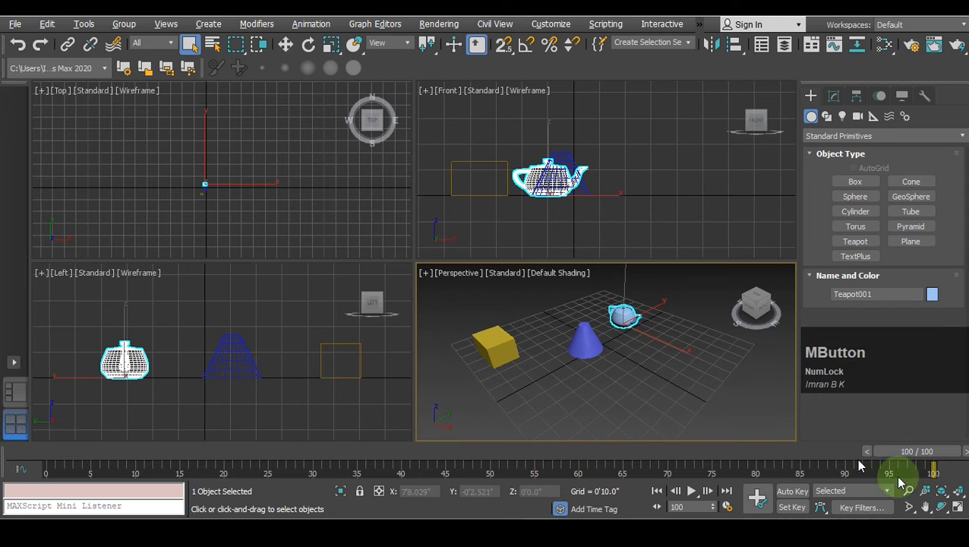
- Zoom all viewports together with Zoom All, and zoom the Perspective viewport alone with the Zoom tool for comparison
{"action": "left_click", "coordinate": [923, 492]}
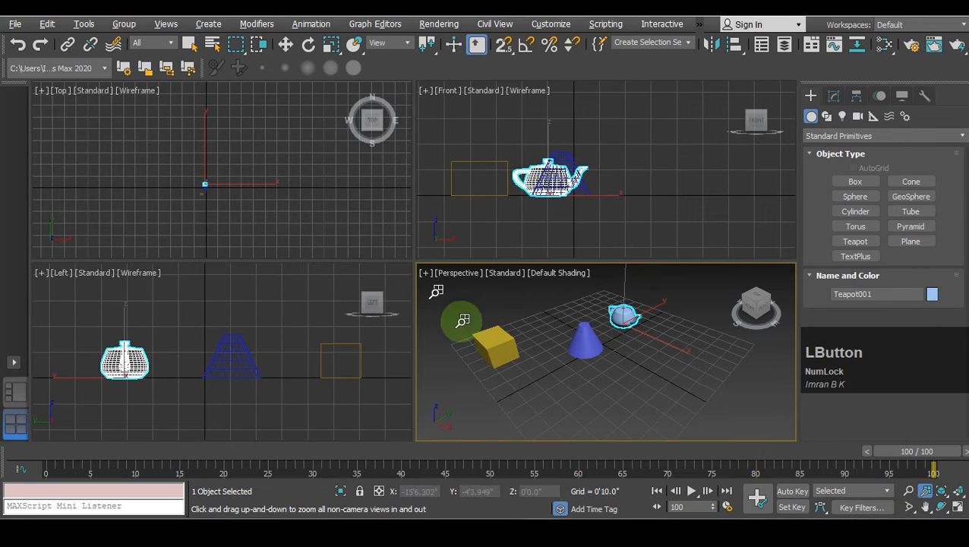
{"action": "left_click_drag", "start_coordinate": [480, 325], "coordinate": [469, 150]}
{"action": "left_click_drag", "start_coordinate": [508, 376], "coordinate": [531, 387]}
{"action": "left_click", "coordinate": [911, 491]}
{"action": "left_click_drag", "start_coordinate": [578, 333], "coordinate": [520, 338]}
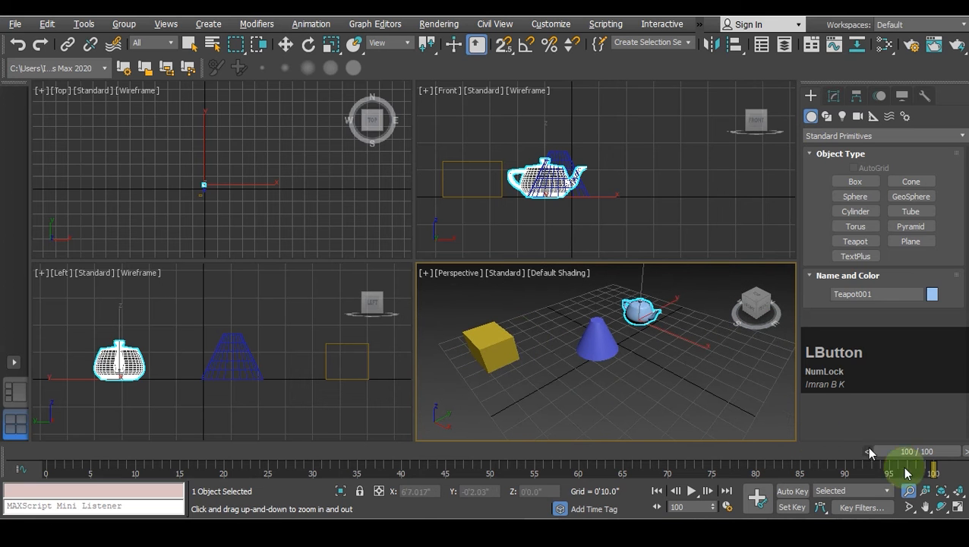
- Zoom all four viewports in and back out together with Zoom All from the Perspective viewport
{"action": "left_click", "coordinate": [927, 494]}
{"action": "left_click_drag", "start_coordinate": [660, 371], "coordinate": [641, 351]}
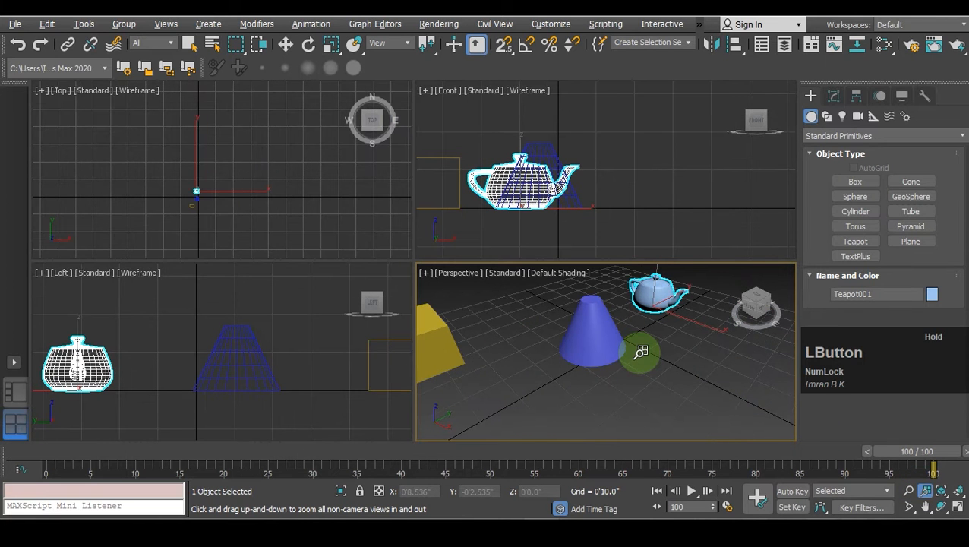
{"action": "left_click_drag", "start_coordinate": [640, 351], "coordinate": [625, 379]}
{"action": "right_click", "coordinate": [624, 380]}
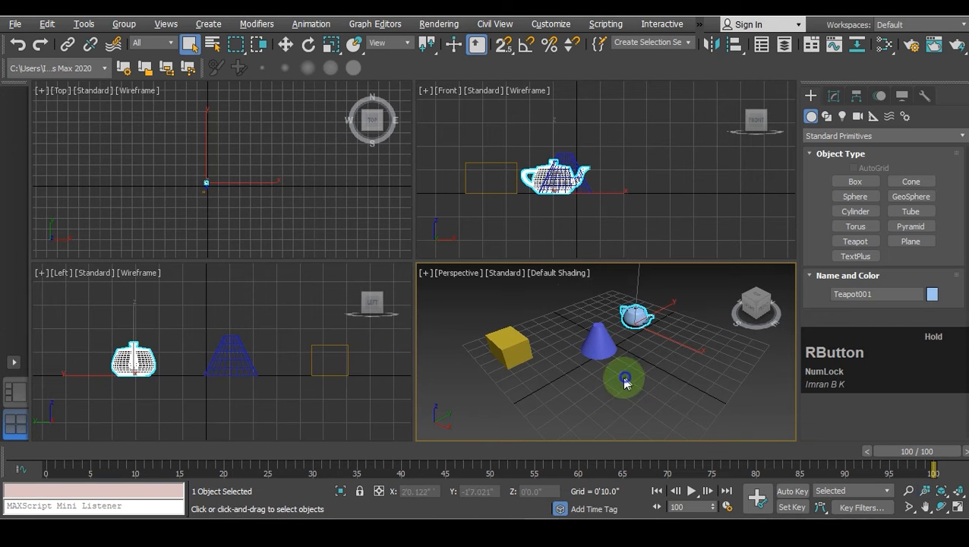
- Frame the already selected teapot in the Perspective viewport with Zoom Extents Selected, and deselect it with all three primitives back in view
{"action": "left_click", "coordinate": [937, 486]}
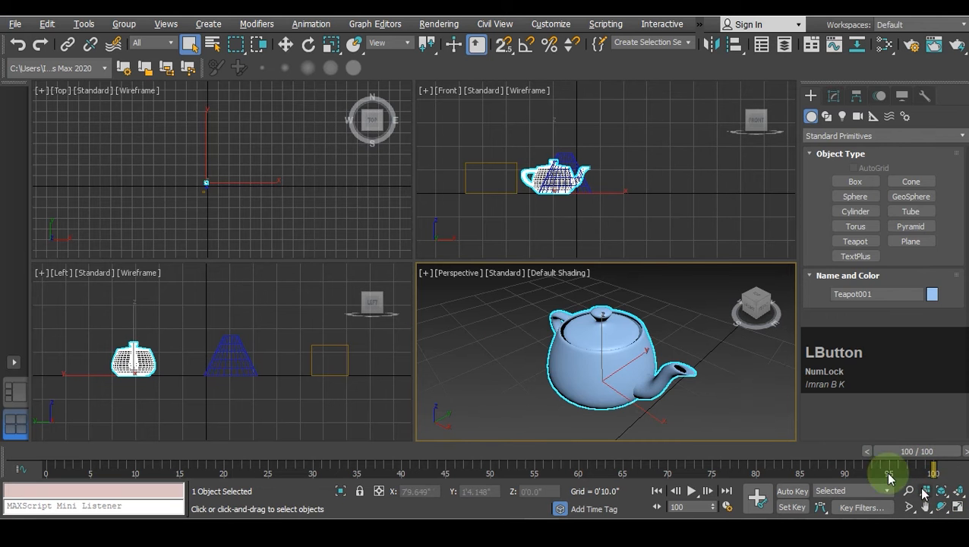
{"action": "scroll", "coordinate": [651, 366], "scroll_direction": "down", "scroll_amount": 5}
{"action": "right_click", "coordinate": [644, 372]}
{"action": "left_click", "coordinate": [627, 433]}
{"action": "left_click", "coordinate": [637, 406]}
{"action": "middle_click_drag", "start_coordinate": [637, 406], "coordinate": [586, 328]}
{"action": "scroll", "coordinate": [539, 317], "scroll_direction": "up", "scroll_amount": 5}
{"action": "scroll", "coordinate": [577, 339], "scroll_direction": "down", "scroll_amount": 3}
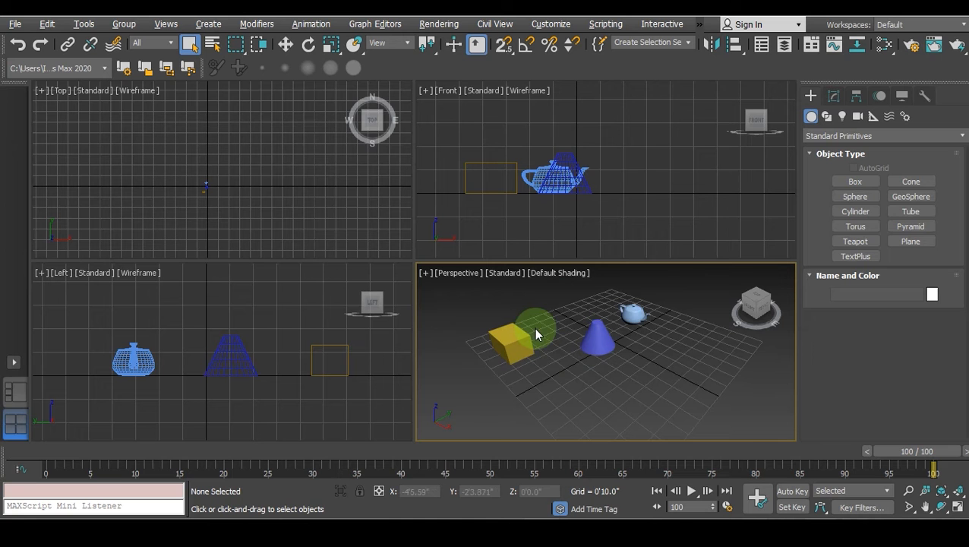
- Select the teapot again, fit it to the Perspective viewport with Zoom Extents Selected, and deselect it
{"action": "left_click", "coordinate": [634, 312]}
{"action": "left_click", "coordinate": [633, 346]}
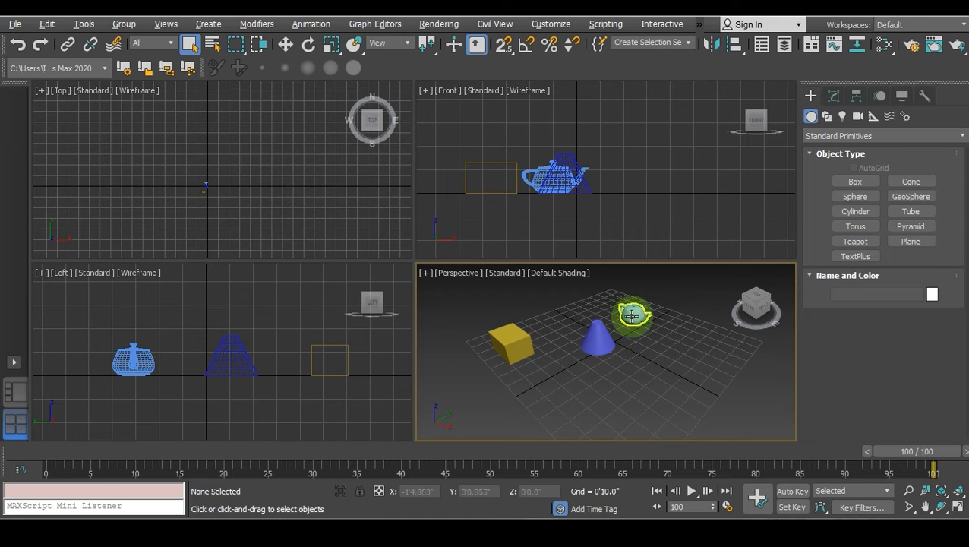
{"action": "left_click", "coordinate": [634, 314]}
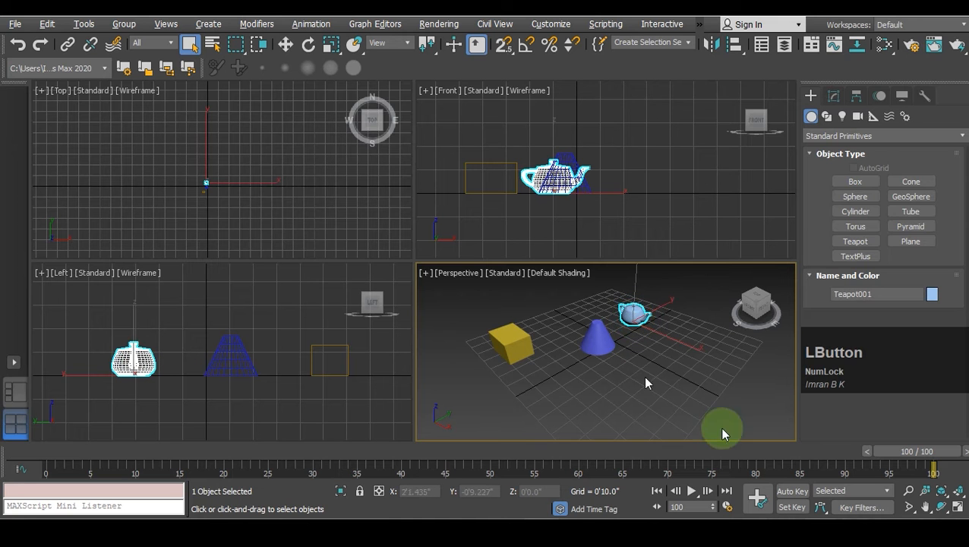
{"action": "left_click", "coordinate": [942, 493]}
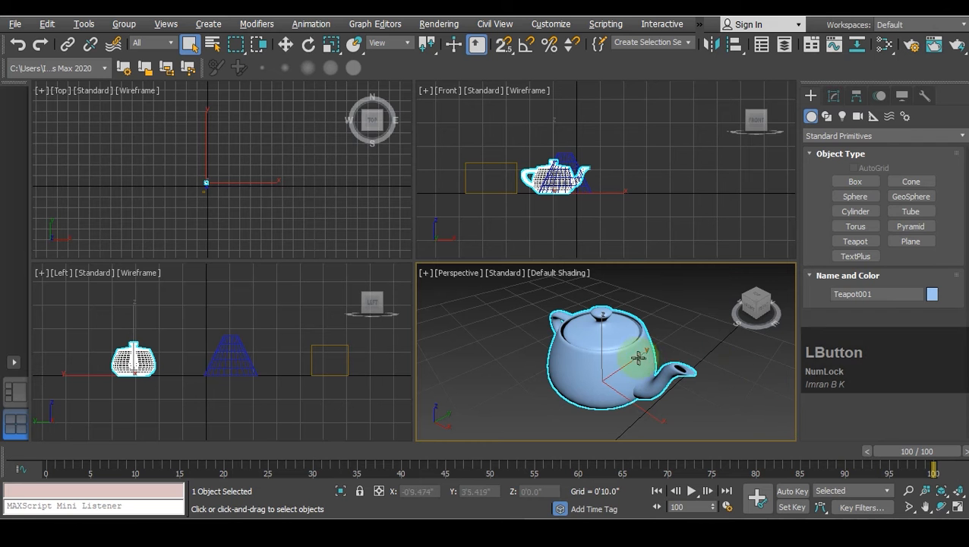
{"action": "left_click", "coordinate": [686, 348]}
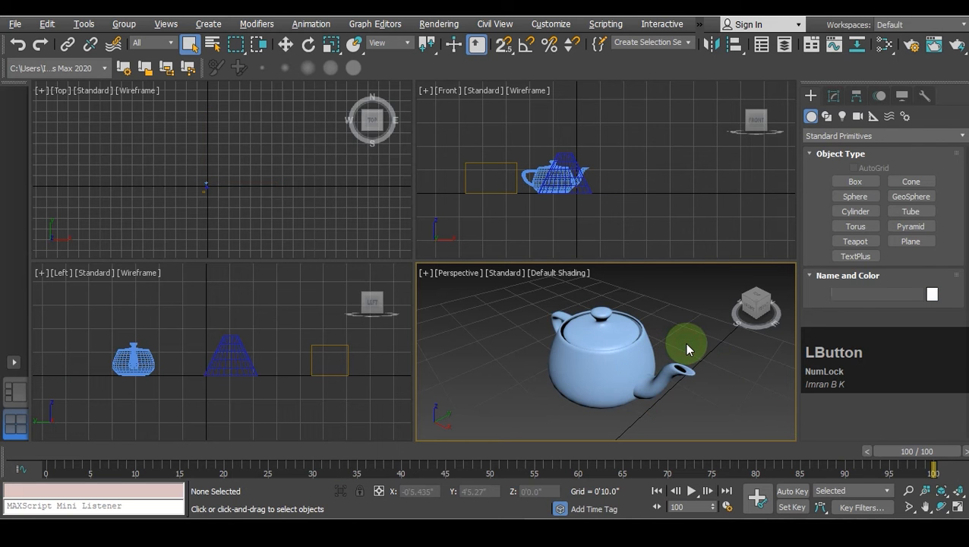
{"action": "scroll", "coordinate": [686, 347], "scroll_direction": "down", "scroll_amount": 4}
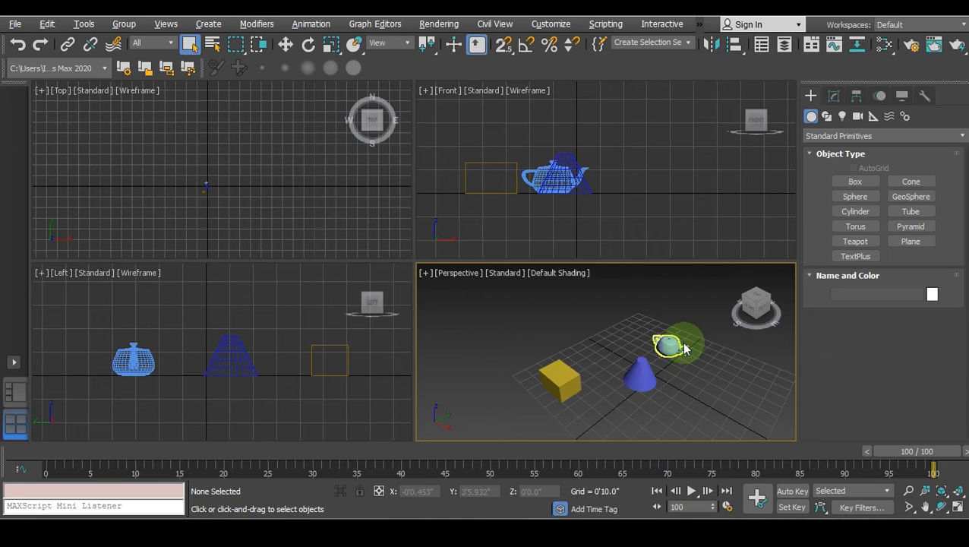
- Select the cone and teapot together, frame both in the Perspective viewport with Zoom Extents Selected, and clear the selection
{"action": "key", "text": "ctrl"}
{"action": "left_click", "coordinate": [642, 379]}
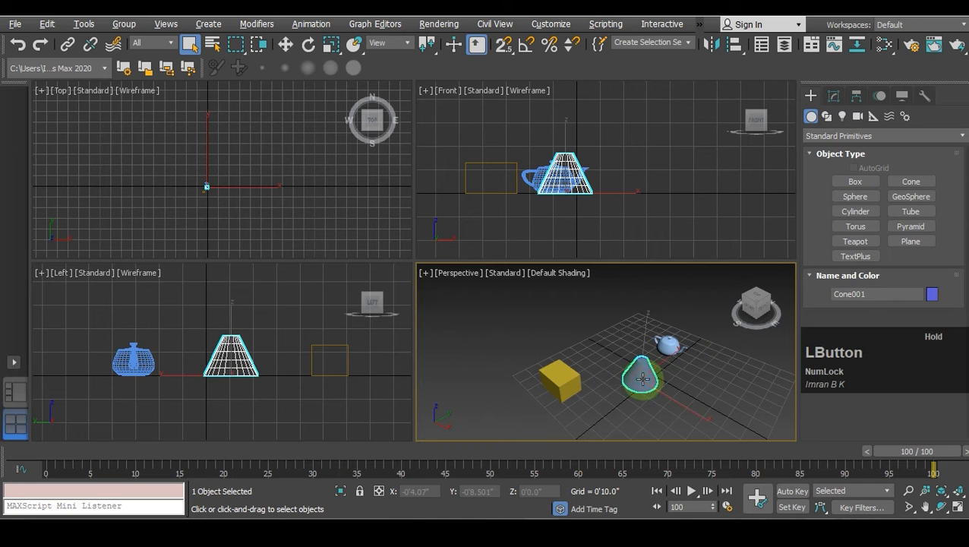
{"action": "left_click", "coordinate": [667, 342], "text": "ctrl"}
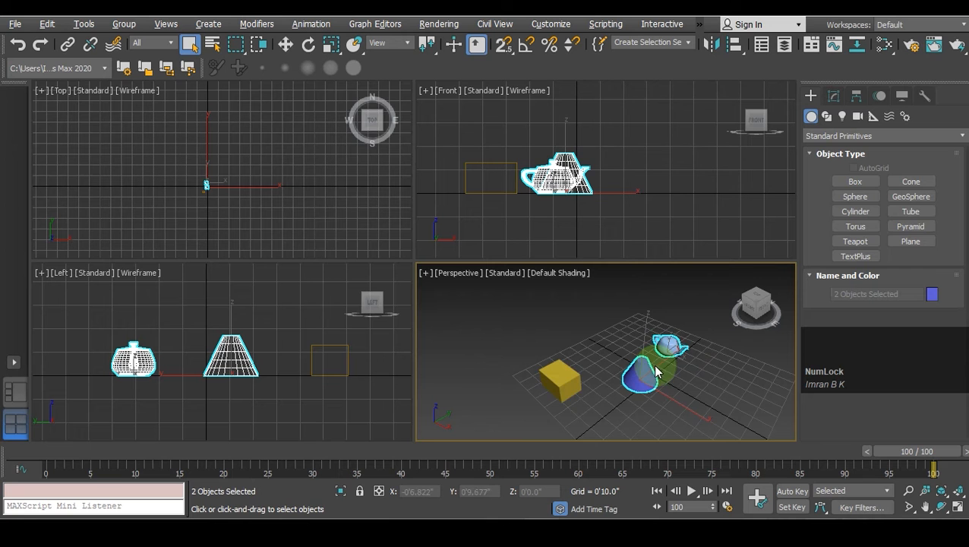
{"action": "scroll", "coordinate": [656, 370], "scroll_direction": "down", "scroll_amount": 3}
{"action": "middle_click_drag", "start_coordinate": [621, 372], "coordinate": [762, 317]}
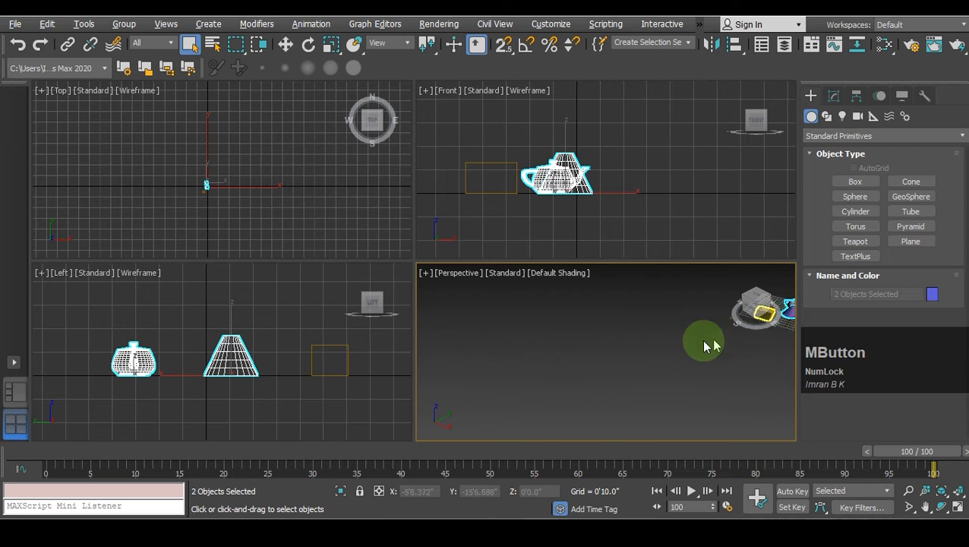
{"action": "middle_click_drag", "start_coordinate": [680, 347], "coordinate": [632, 358]}
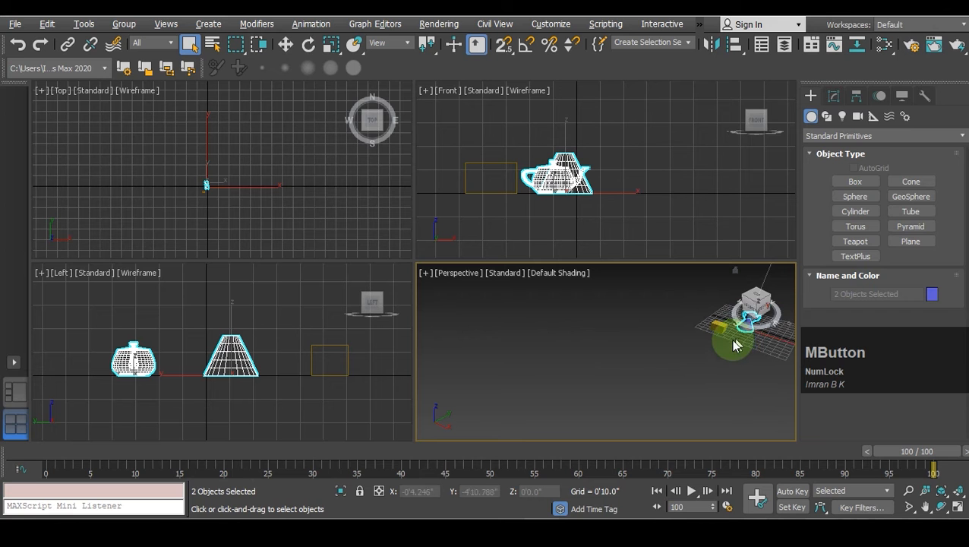
{"action": "middle_click_drag", "start_coordinate": [732, 347], "coordinate": [707, 335]}
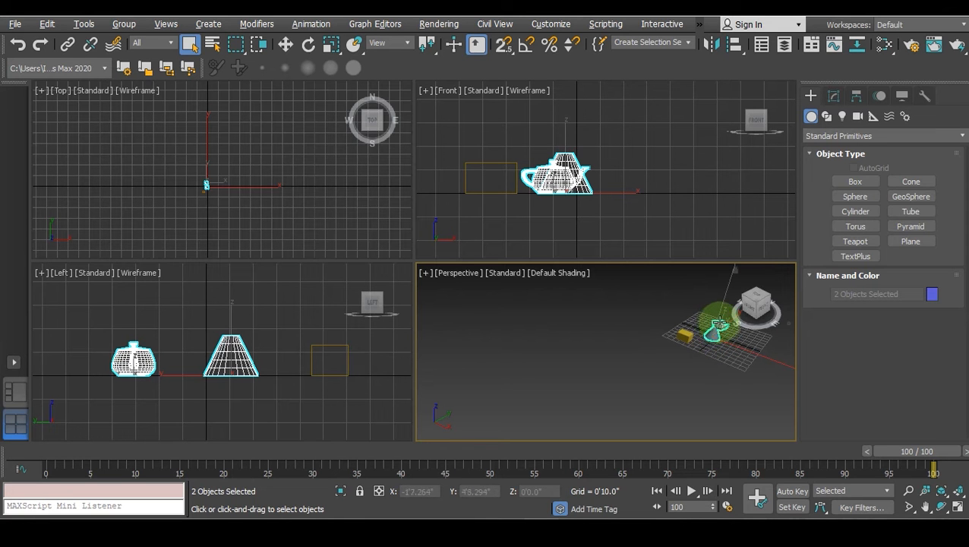
{"action": "left_click", "coordinate": [940, 492]}
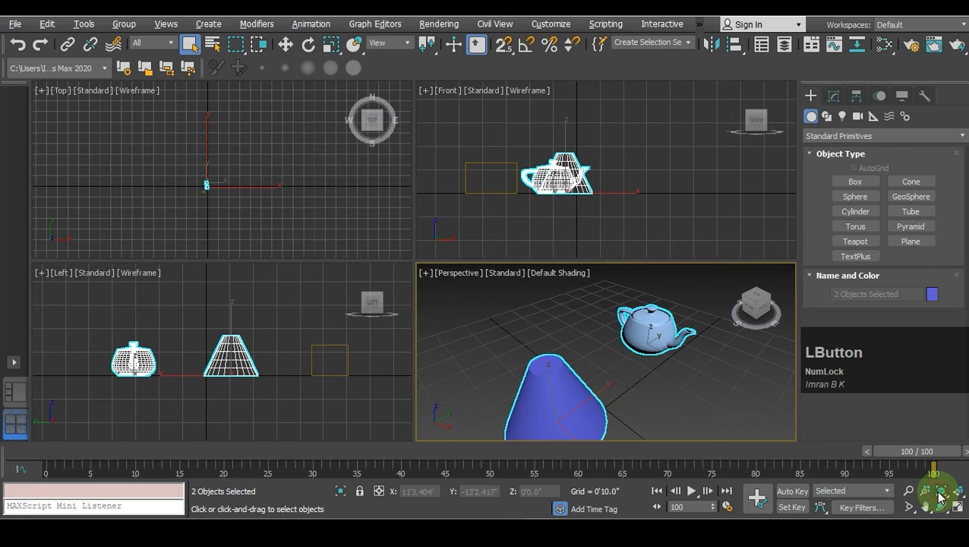
{"action": "middle_click_drag", "start_coordinate": [629, 371], "coordinate": [627, 354]}
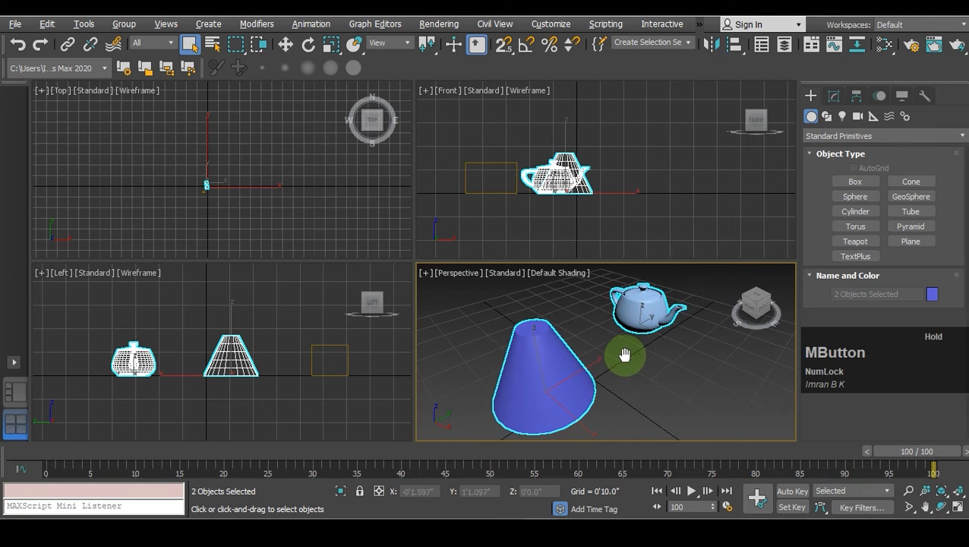
{"action": "left_click", "coordinate": [647, 364]}
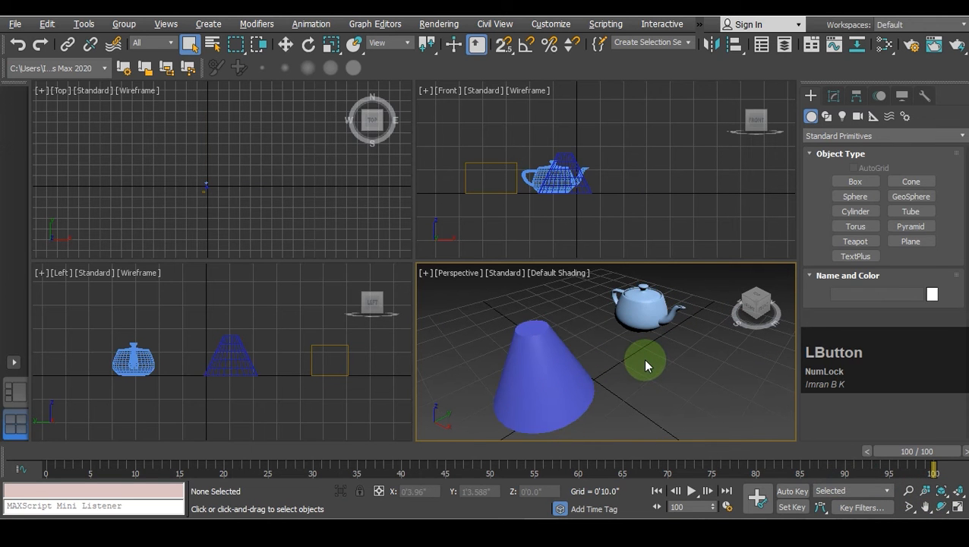
- Select the box and cone with a selection region, frame them in every viewport with Zoom Extents All Selected, and deselect them
{"action": "scroll", "coordinate": [644, 360], "scroll_direction": "down", "scroll_amount": 2}
{"action": "scroll", "coordinate": [645, 360], "scroll_direction": "up", "scroll_amount": 2}
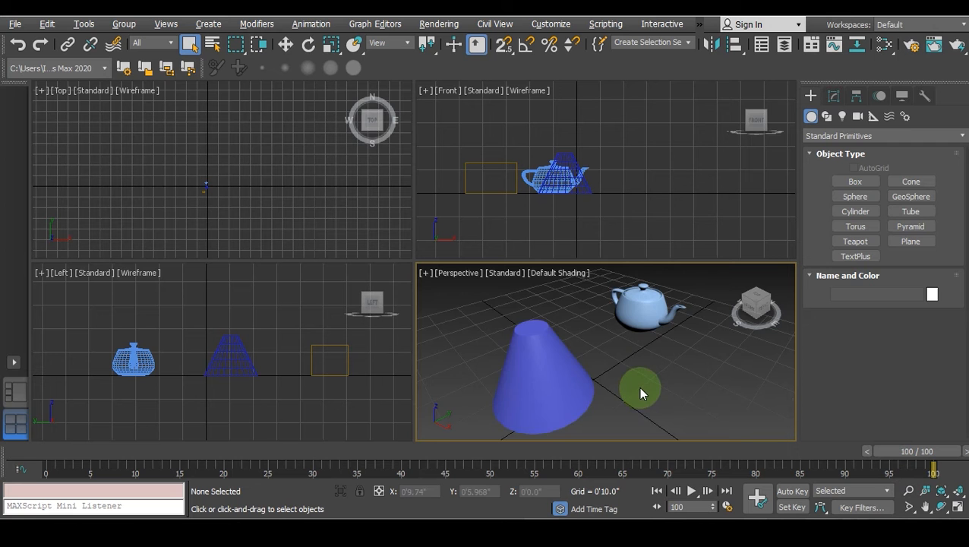
{"action": "scroll", "coordinate": [638, 385], "scroll_direction": "down", "scroll_amount": 2}
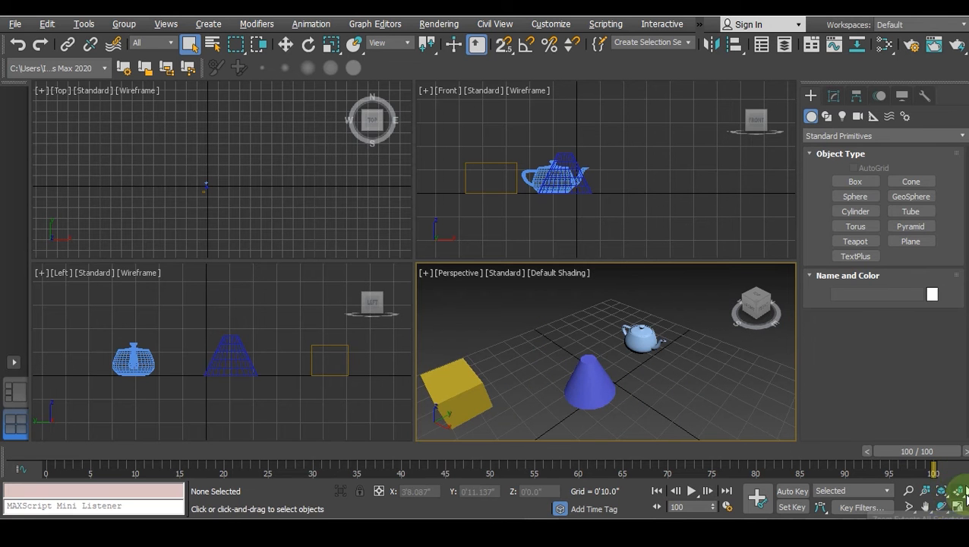
{"action": "scroll", "coordinate": [729, 388], "scroll_direction": "down", "scroll_amount": 3}
{"action": "middle_click_drag", "start_coordinate": [720, 387], "coordinate": [687, 346]}
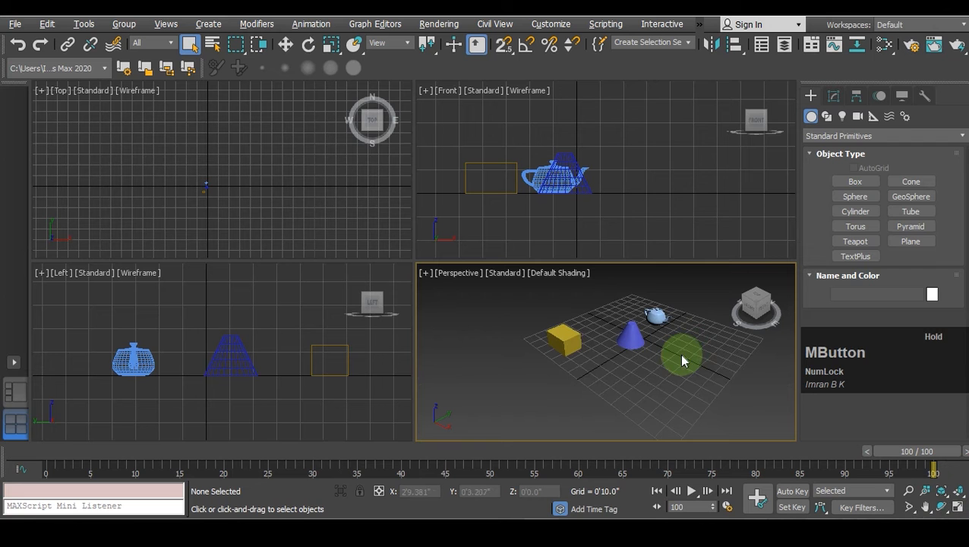
{"action": "scroll", "coordinate": [611, 305], "scroll_direction": "down", "scroll_amount": 3}
{"action": "mouse_move", "coordinate": [621, 326]}
{"action": "middle_mouse_down"}
{"action": "mouse_move", "coordinate": [648, 328]}
{"action": "mouse_move", "coordinate": [616, 343]}
{"action": "middle_mouse_up"}
{"action": "left_click_drag", "start_coordinate": [616, 345], "coordinate": [661, 383]}
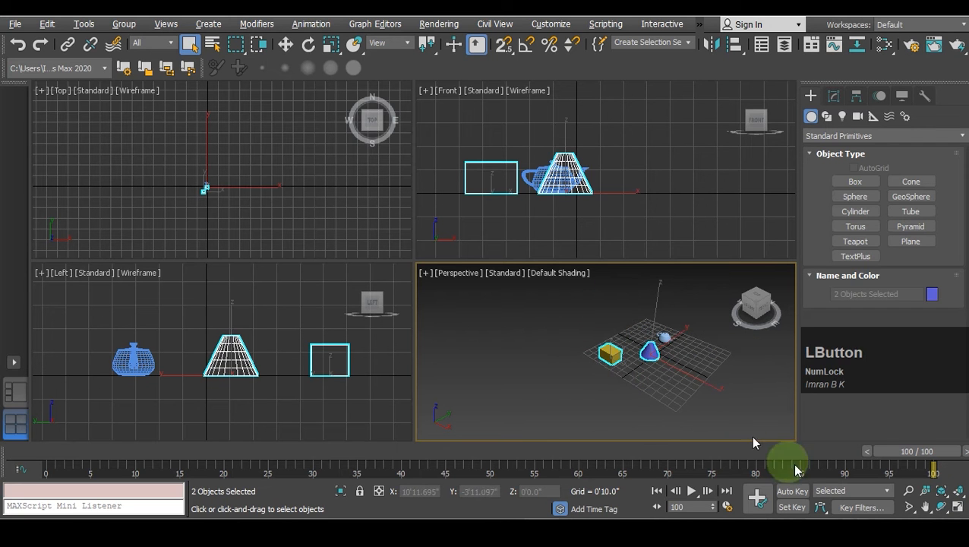
{"action": "left_click", "coordinate": [956, 495]}
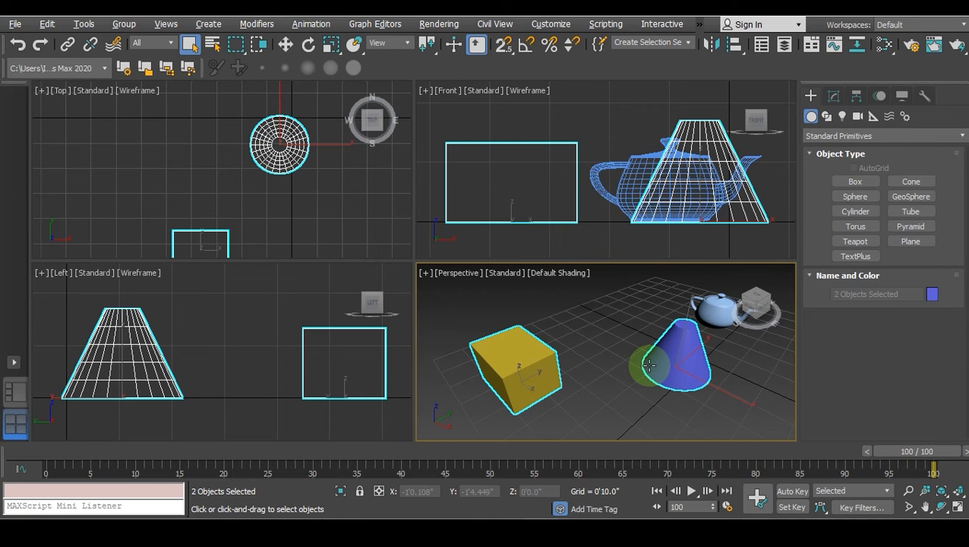
{"action": "left_click", "coordinate": [598, 377]}
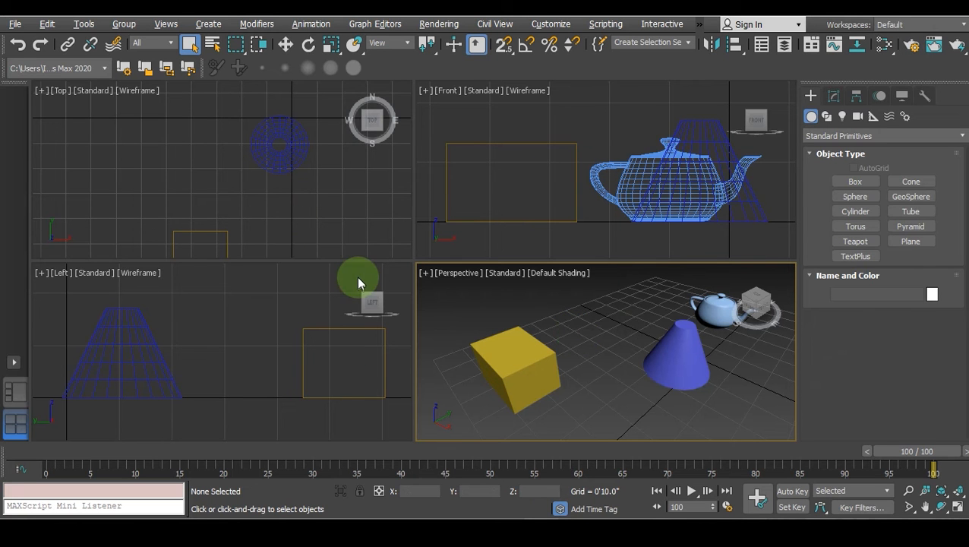
{"action": "left_click_drag", "start_coordinate": [591, 368], "coordinate": [730, 342]}
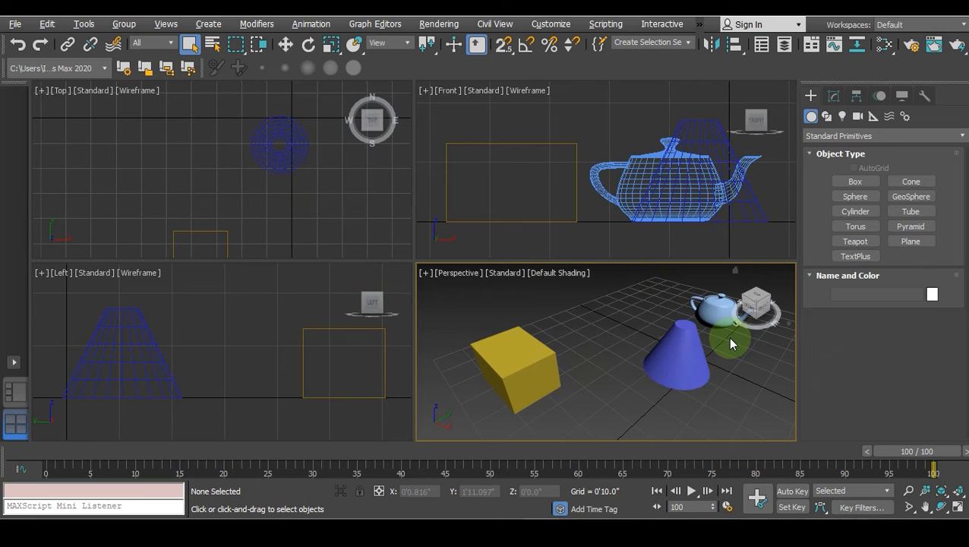
- Narrow and widen the Perspective viewport's view around the box with the Field-of-View tool
{"action": "left_click", "coordinate": [909, 508]}
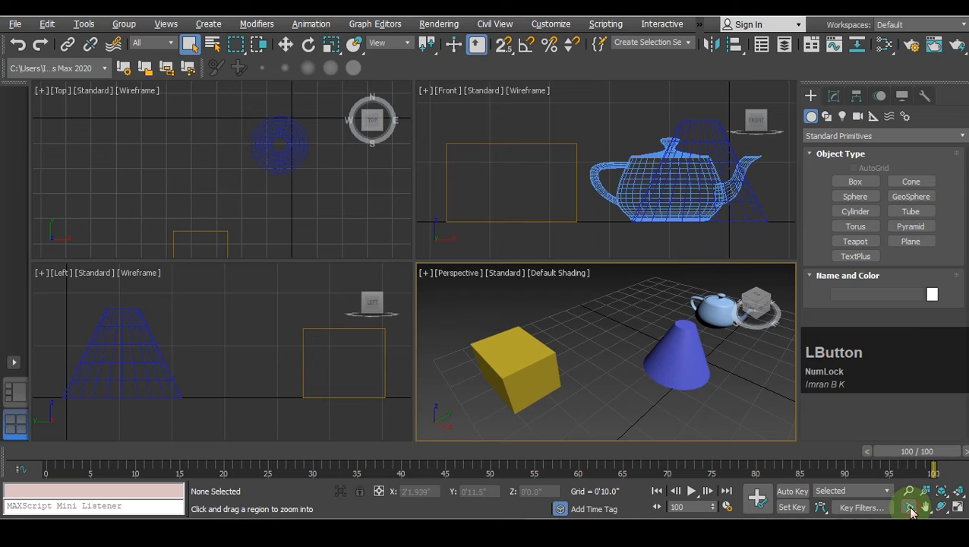
{"action": "scroll", "coordinate": [624, 381], "scroll_direction": "down", "scroll_amount": 2}
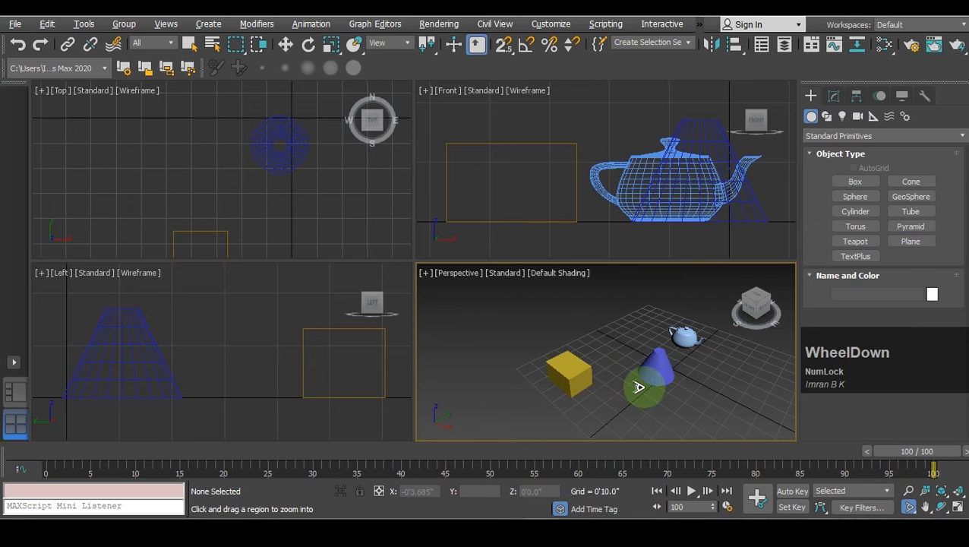
{"action": "middle_click_drag", "start_coordinate": [607, 395], "coordinate": [554, 373]}
{"action": "scroll", "coordinate": [559, 332], "scroll_direction": "up", "scroll_amount": 2}
{"action": "left_click_drag", "start_coordinate": [553, 371], "coordinate": [723, 357]}
{"action": "middle_click_drag", "start_coordinate": [532, 403], "coordinate": [556, 391]}
{"action": "left_click_drag", "start_coordinate": [523, 380], "coordinate": [556, 365]}
{"action": "middle_click_drag", "start_coordinate": [555, 365], "coordinate": [577, 360]}
{"action": "left_click_drag", "start_coordinate": [574, 360], "coordinate": [538, 381]}
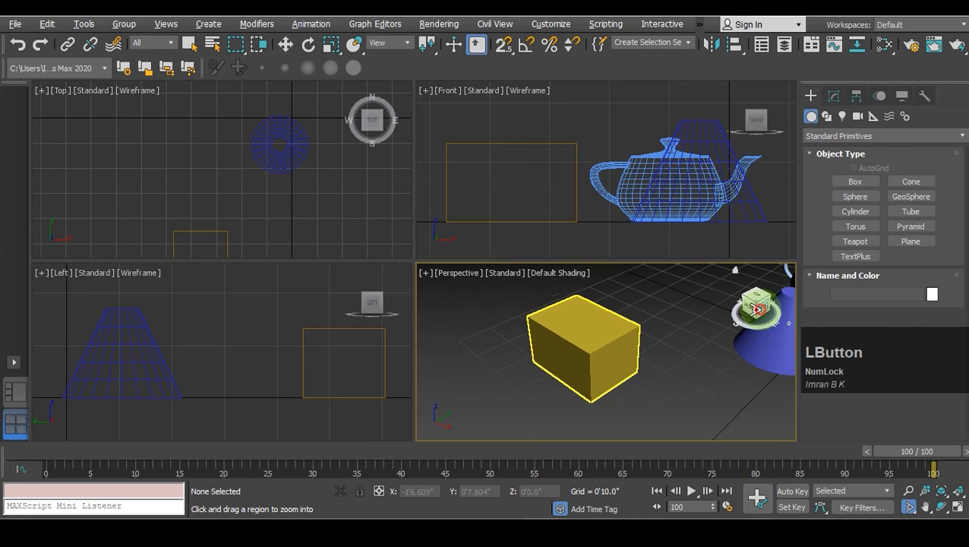
- Turn the Perspective view to the right side and on to a low corner angle, and adjust the field of view around the box
{"action": "left_click", "coordinate": [757, 309]}
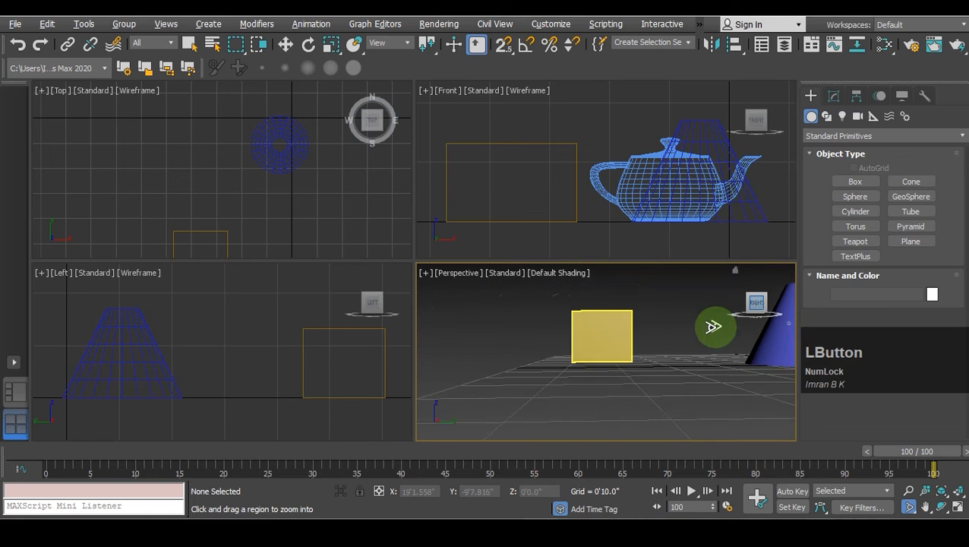
{"action": "left_click", "coordinate": [745, 302]}
{"action": "middle_click_drag", "start_coordinate": [688, 366], "coordinate": [706, 385]}
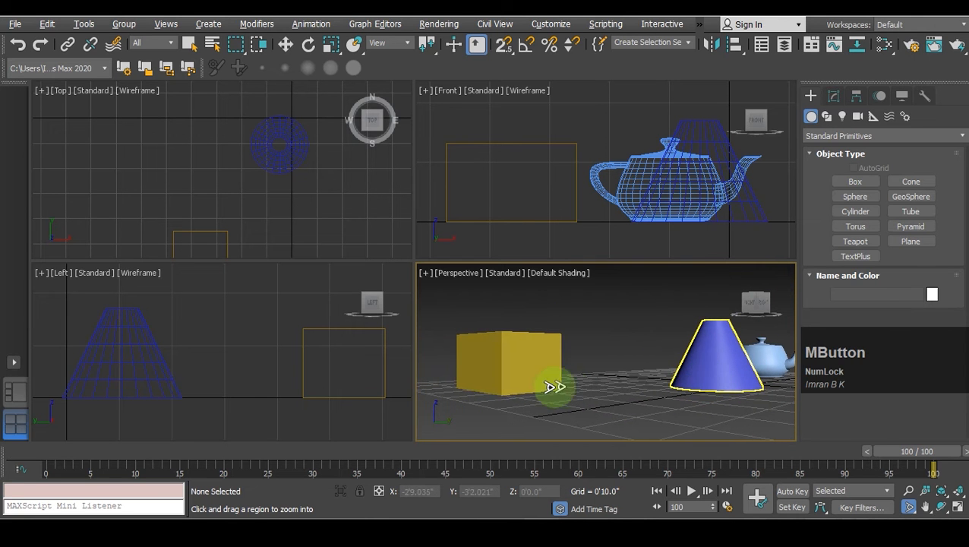
{"action": "left_click", "coordinate": [523, 388]}
{"action": "left_click_drag", "start_coordinate": [523, 387], "coordinate": [559, 376]}
{"action": "middle_click_drag", "start_coordinate": [562, 375], "coordinate": [589, 374]}
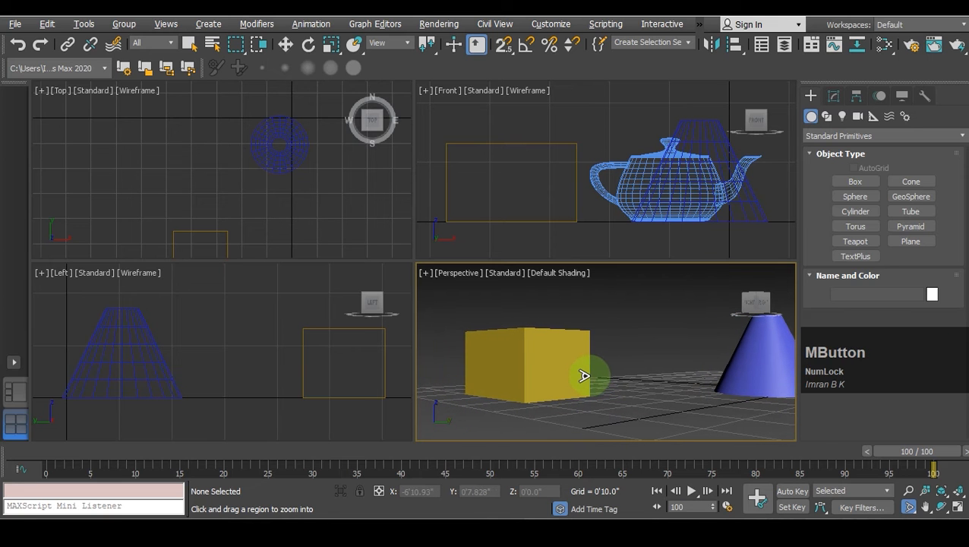
{"action": "left_click", "coordinate": [623, 359]}
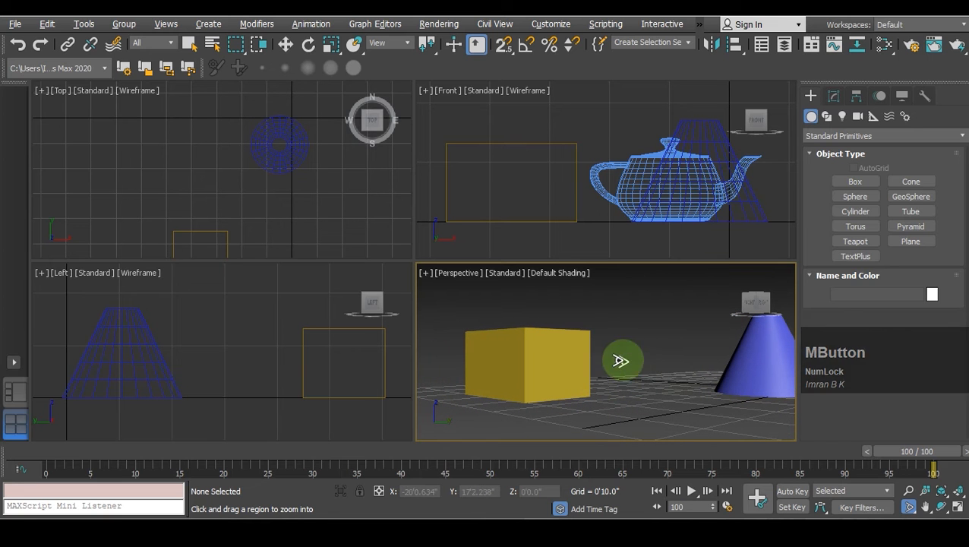
{"action": "right_click", "coordinate": [615, 354]}
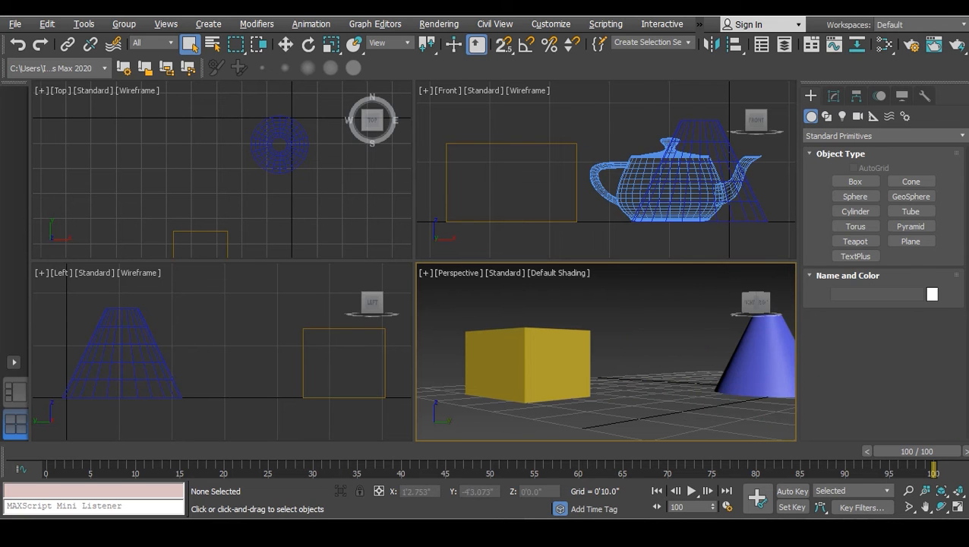
- Activate Zoom Region, pull the Perspective view back to show all primitives, and zoom into a region near the teapot
{"action": "left_click_drag", "start_coordinate": [911, 511], "coordinate": [911, 511]}
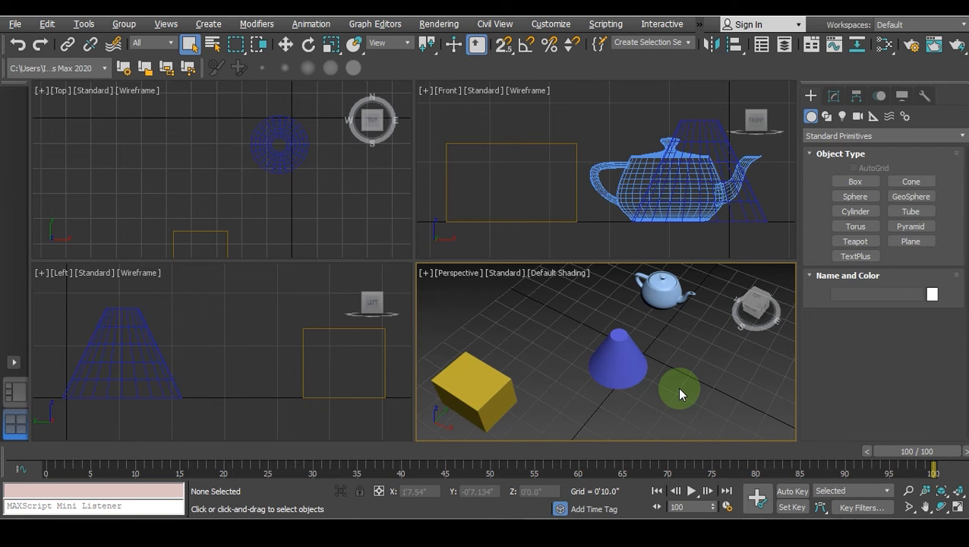
{"action": "left_click", "coordinate": [909, 510]}
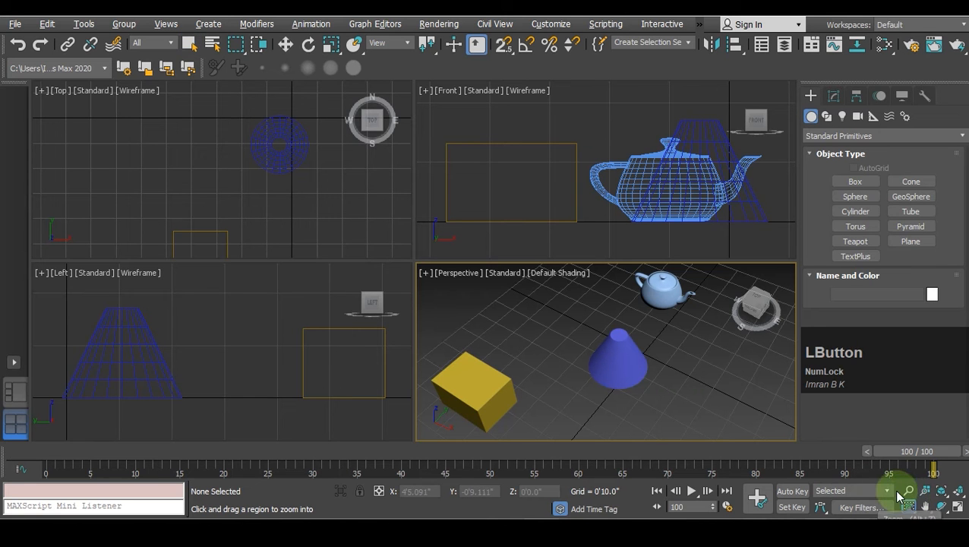
{"action": "scroll", "coordinate": [718, 360], "scroll_direction": "down", "scroll_amount": 5}
{"action": "scroll", "coordinate": [717, 360], "scroll_direction": "up", "scroll_amount": 5}
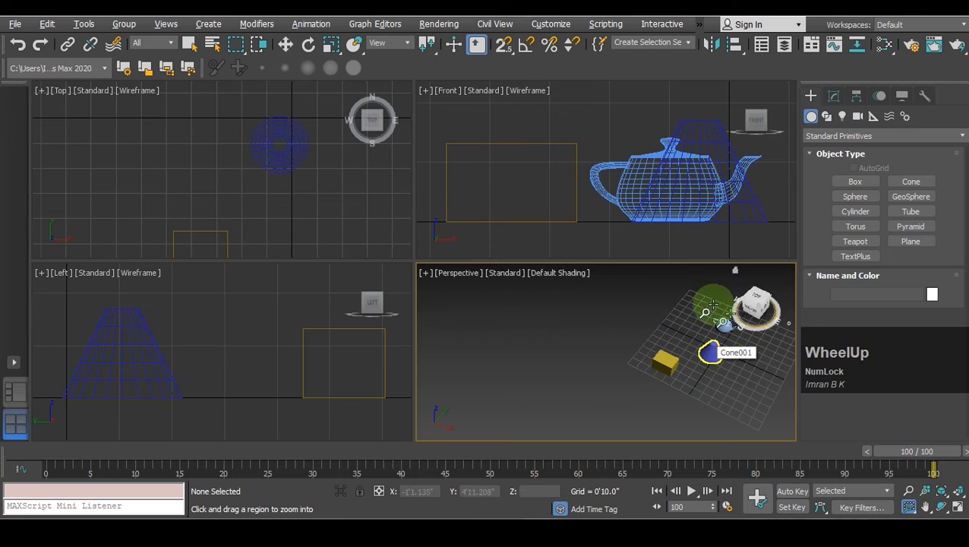
{"action": "mouse_move", "coordinate": [649, 346]}
{"action": "middle_mouse_down"}
{"action": "mouse_move", "coordinate": [657, 343]}
{"action": "mouse_move", "coordinate": [639, 334]}
{"action": "middle_mouse_up"}
{"action": "middle_click_drag", "start_coordinate": [707, 323], "coordinate": [688, 344]}
{"action": "left_click_drag", "start_coordinate": [632, 292], "coordinate": [705, 335]}
- Zoom the Perspective view back out, magnify the box with Zoom Region, and leave the tool
{"action": "scroll", "coordinate": [704, 334], "scroll_direction": "down", "scroll_amount": 5}
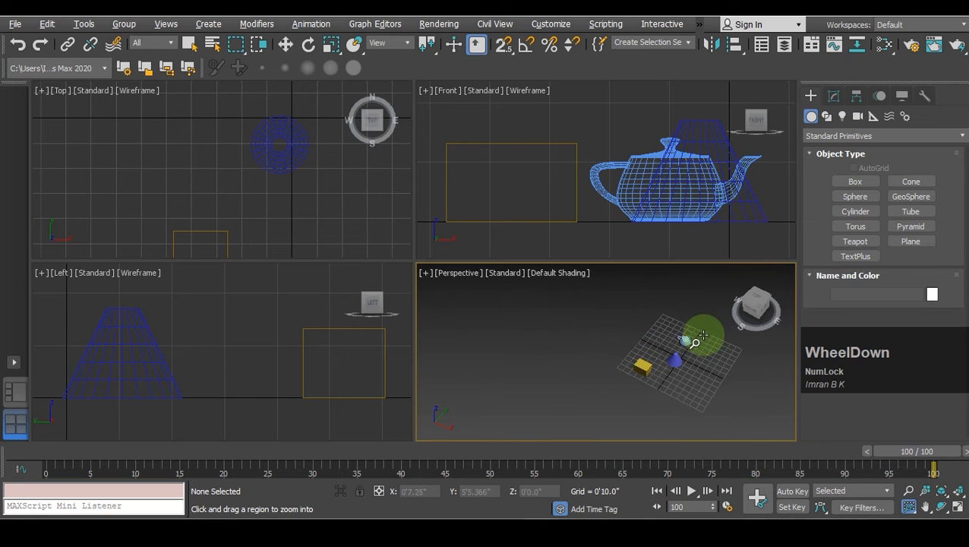
{"action": "middle_click_drag", "start_coordinate": [612, 338], "coordinate": [644, 326]}
{"action": "left_click_drag", "start_coordinate": [645, 327], "coordinate": [696, 363]}
{"action": "middle_click_drag", "start_coordinate": [666, 324], "coordinate": [640, 370]}
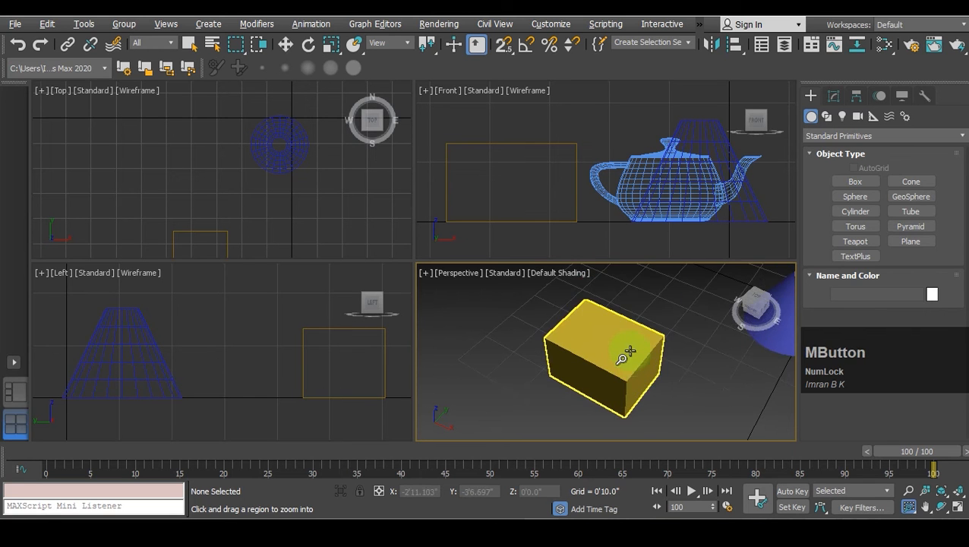
{"action": "right_click", "coordinate": [655, 348]}
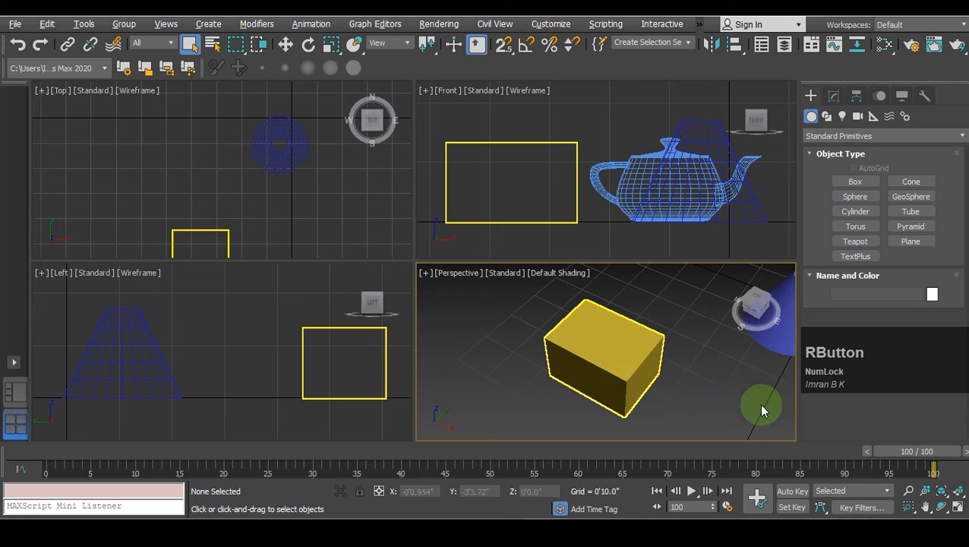
- Pan the Perspective view with the Pan View tool and zoom out to show the box, cone and teapot
{"action": "left_click", "coordinate": [923, 506]}
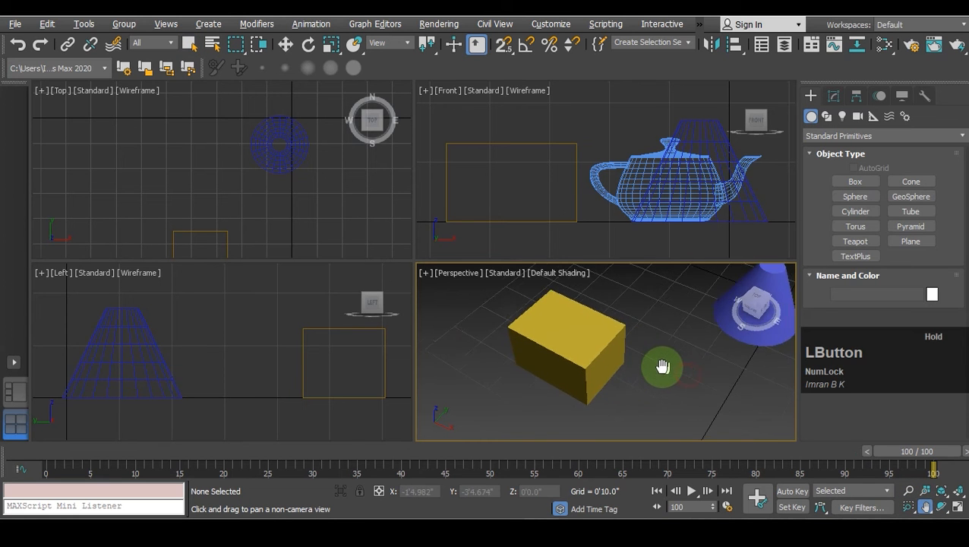
{"action": "left_click_drag", "start_coordinate": [668, 347], "coordinate": [635, 361]}
{"action": "scroll", "coordinate": [644, 337], "scroll_direction": "down", "scroll_amount": 2}
{"action": "middle_click_drag", "start_coordinate": [643, 332], "coordinate": [626, 305]}
{"action": "scroll", "coordinate": [584, 329], "scroll_direction": "down", "scroll_amount": 3}
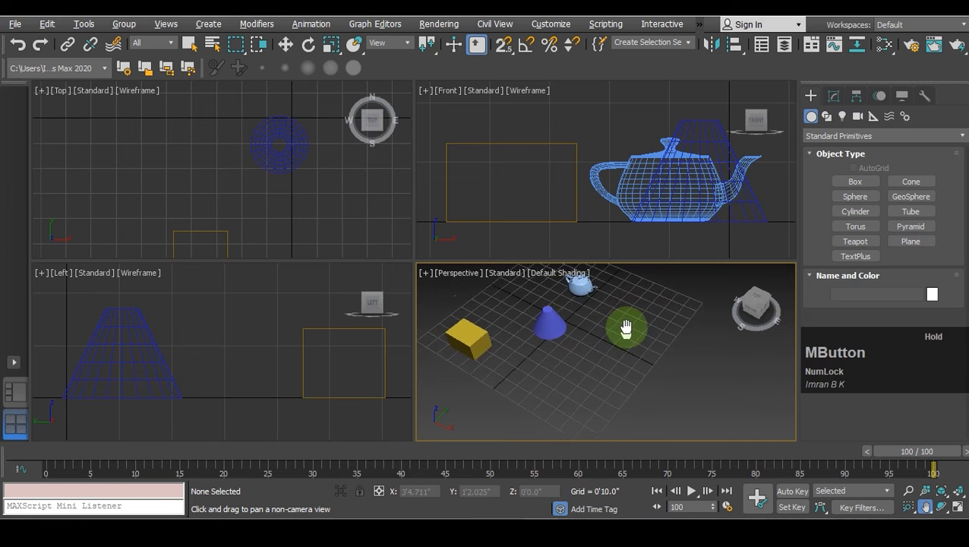
- Pan the Perspective view with axis constraint and freely, and tilt it down to a flatter viewing angle
{"action": "middle_click_drag", "start_coordinate": [626, 328], "coordinate": [626, 309], "text": "shift"}
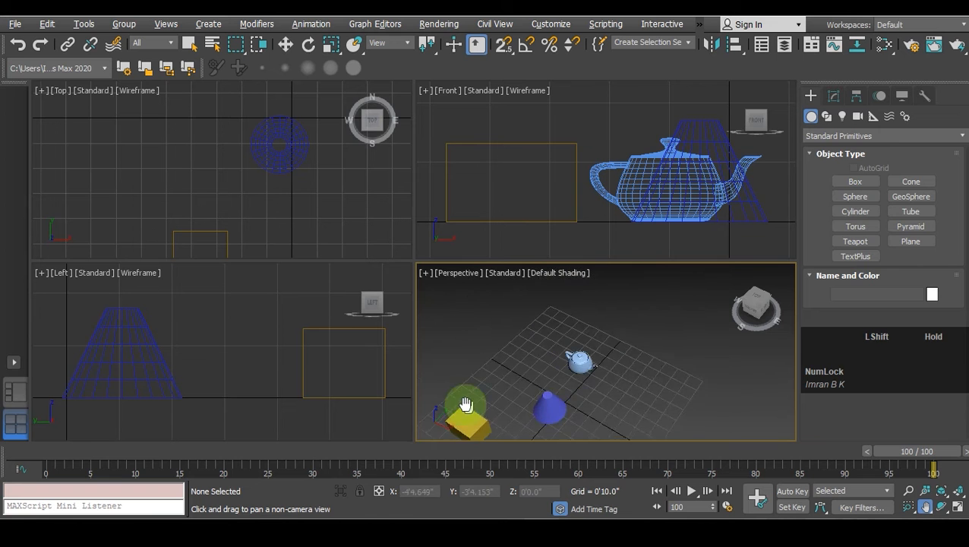
{"action": "middle_click_drag", "start_coordinate": [466, 405], "coordinate": [724, 359], "text": "shift"}
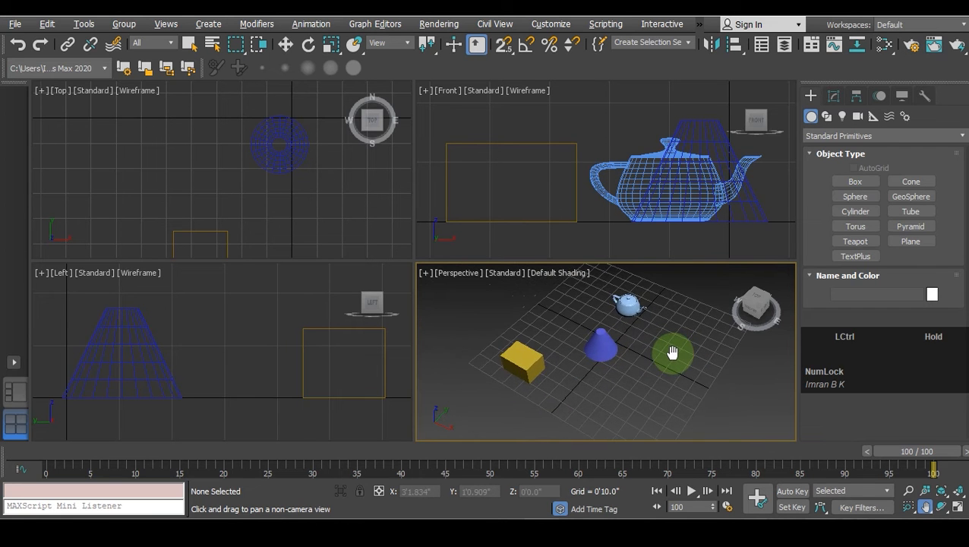
{"action": "mouse_move", "coordinate": [658, 355]}
{"action": "left_mouse_down"}
{"action": "mouse_move", "coordinate": [676, 328]}
{"action": "mouse_move", "coordinate": [697, 372]}
{"action": "mouse_move", "coordinate": [690, 331]}
{"action": "mouse_move", "coordinate": [643, 350]}
{"action": "mouse_move", "coordinate": [685, 369]}
{"action": "mouse_move", "coordinate": [692, 346]}
{"action": "mouse_move", "coordinate": [645, 345]}
{"action": "mouse_move", "coordinate": [645, 363]}
{"action": "mouse_move", "coordinate": [685, 362]}
{"action": "mouse_move", "coordinate": [648, 347]}
{"action": "mouse_move", "coordinate": [668, 352]}
{"action": "left_mouse_up"}
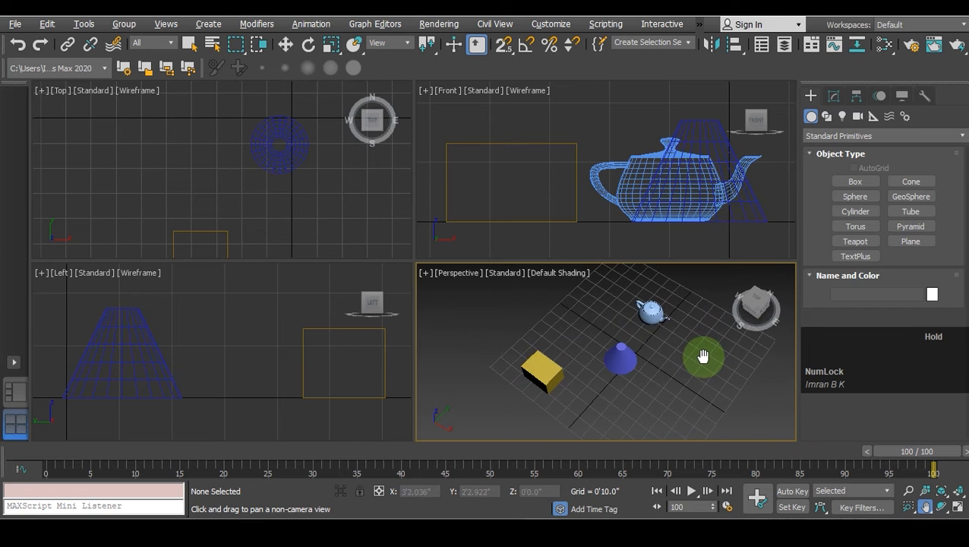
{"action": "left_click_drag", "start_coordinate": [706, 349], "coordinate": [692, 288]}
{"action": "middle_click_drag", "start_coordinate": [691, 288], "coordinate": [636, 367]}
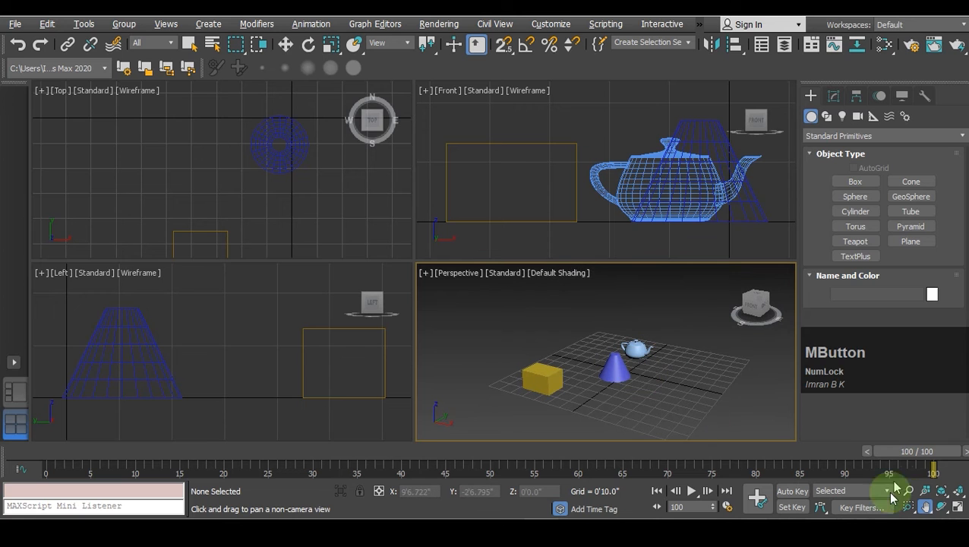
- Switch the Perspective viewport to 2D Pan Zoom Mode and shift the image of the primitives sideways
{"action": "left_click_drag", "start_coordinate": [927, 508], "coordinate": [929, 475]}
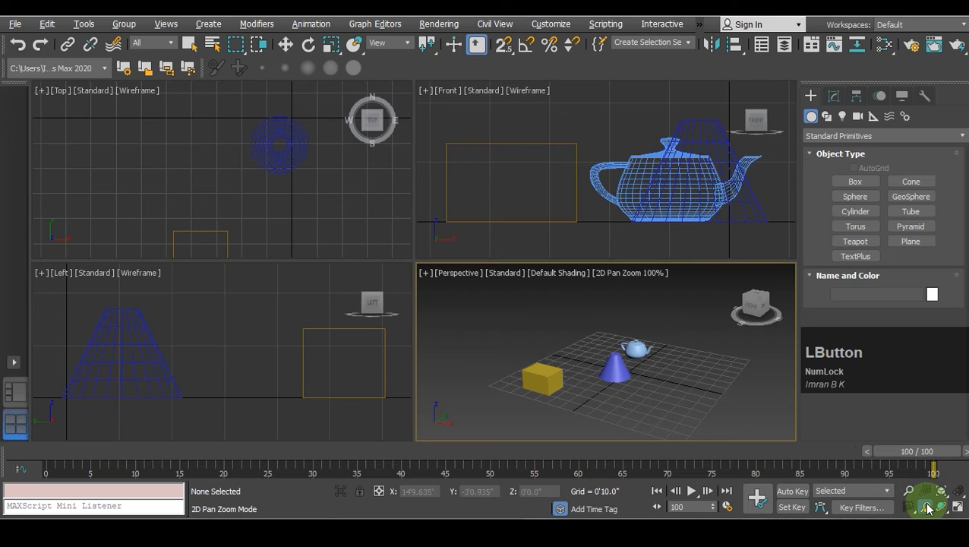
{"action": "left_click", "coordinate": [928, 509]}
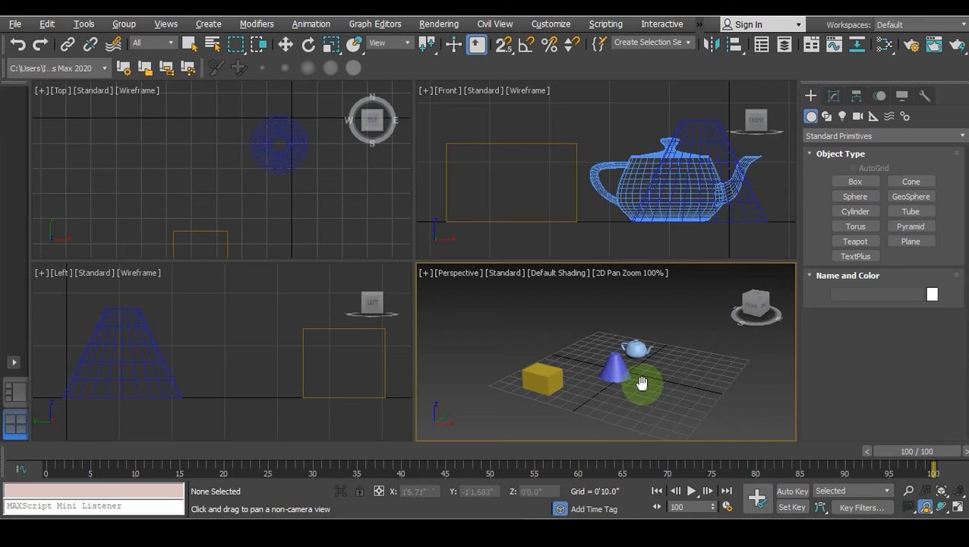
{"action": "middle_click_drag", "start_coordinate": [643, 385], "coordinate": [621, 379]}
{"action": "left_click_drag", "start_coordinate": [621, 386], "coordinate": [590, 385]}
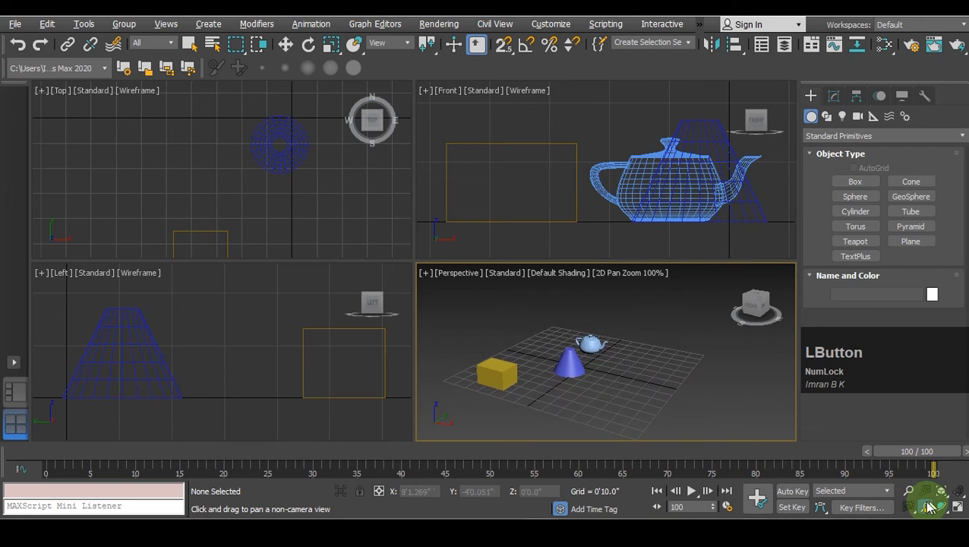
- Activate Walk Through in the Perspective viewport, look around, and walk forward past the box toward the cone and teapot
{"action": "left_click_drag", "start_coordinate": [926, 511], "coordinate": [925, 474]}
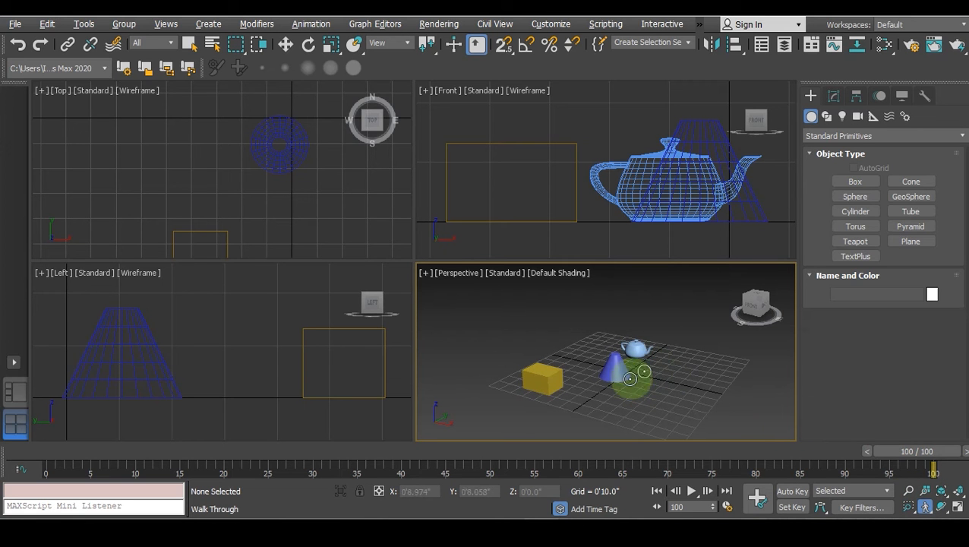
{"action": "scroll", "coordinate": [630, 378], "scroll_direction": "up", "scroll_amount": 3}
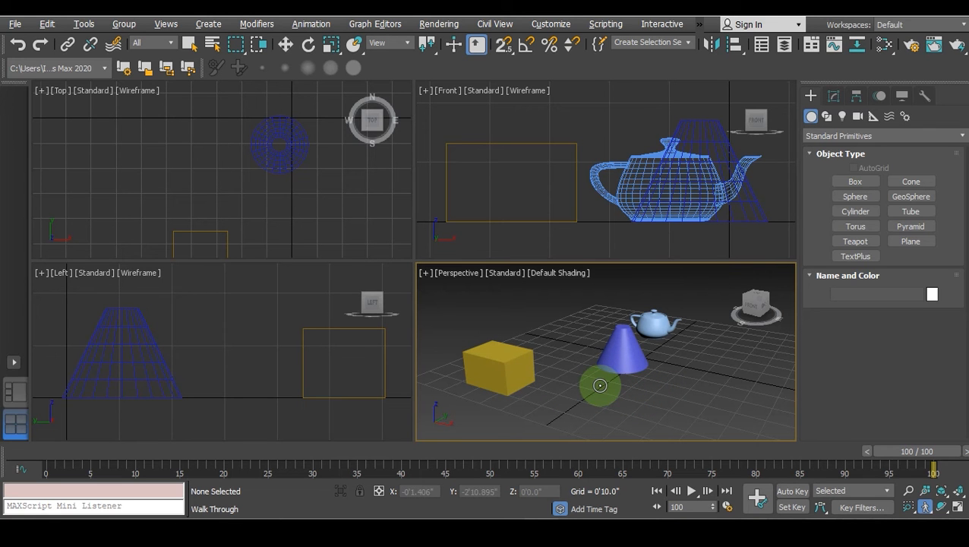
{"action": "left_click_drag", "start_coordinate": [590, 390], "coordinate": [600, 389]}
{"action": "key", "text": "Up"}
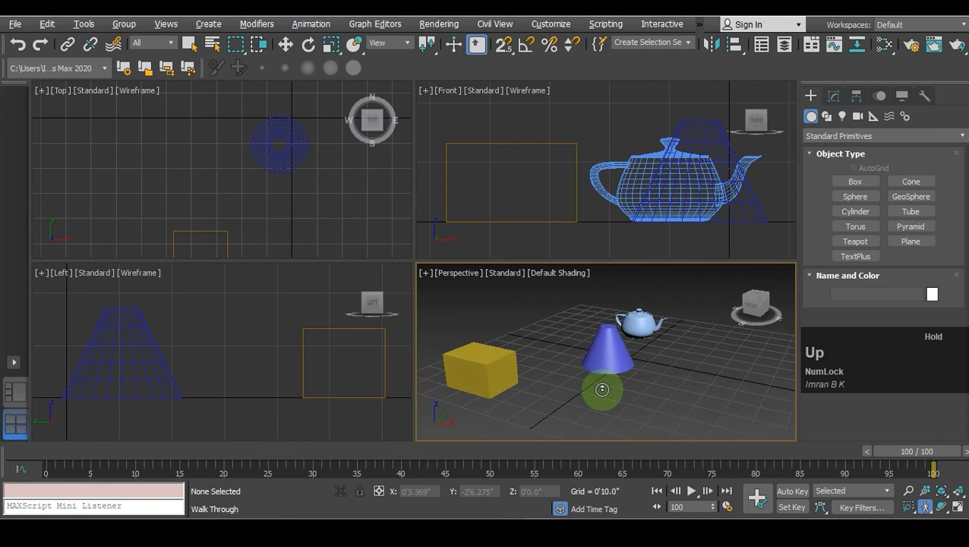
{"action": "key", "text": "Up"}
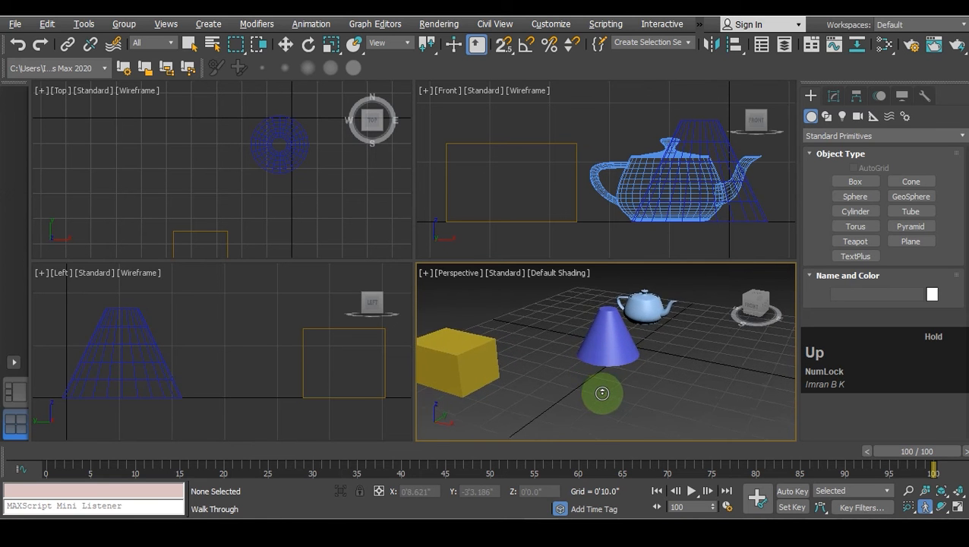
{"action": "key", "text": "Up"}
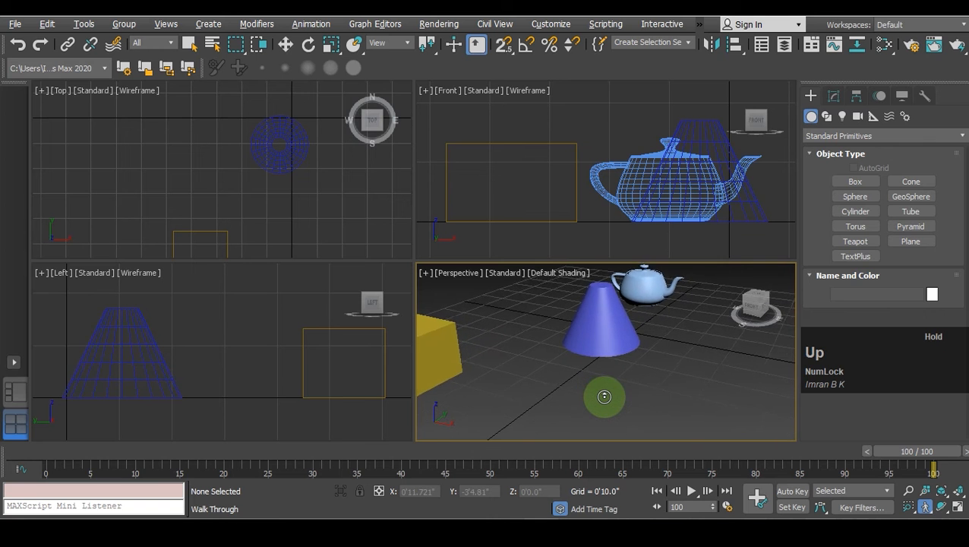
{"action": "key", "text": "Up"}
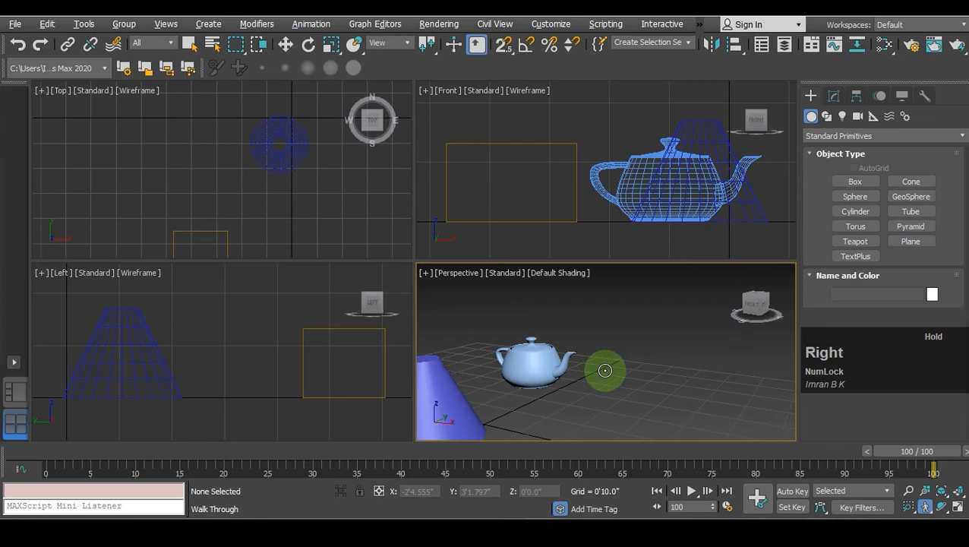
- Walk left, backward, forward and right around the cone and teapot, pull back to show all primitives, and exit Walk Through
{"action": "key", "text": "Left"}
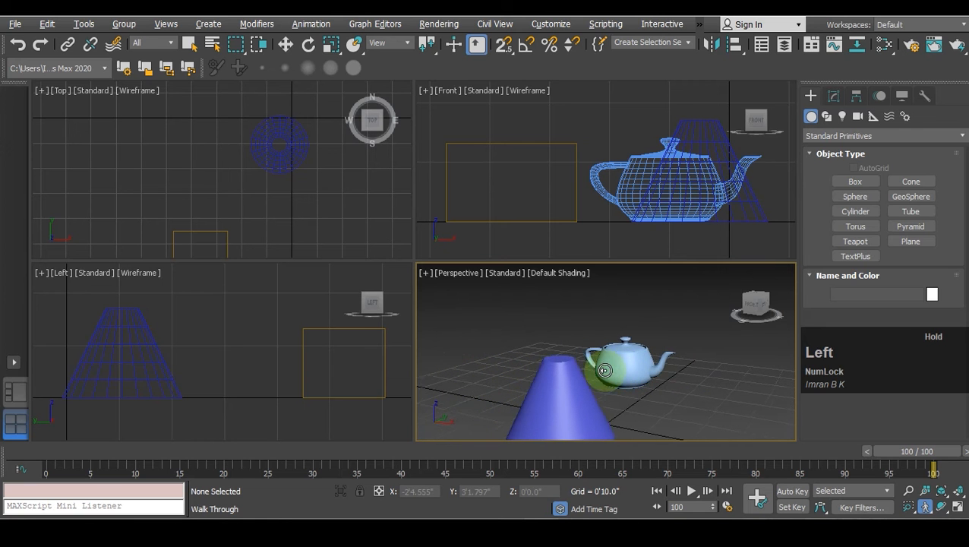
{"action": "key", "text": "Down"}
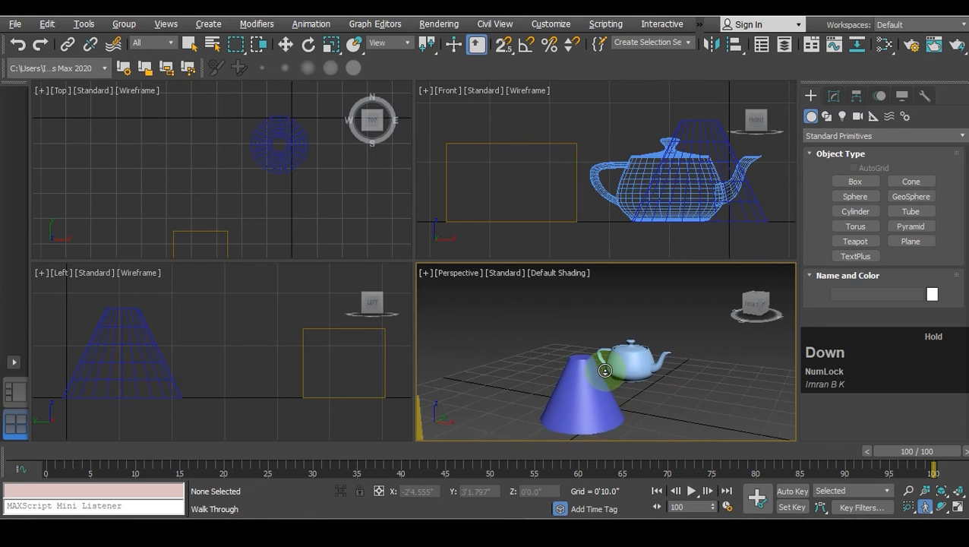
{"action": "key", "text": "Up"}
{"action": "mouse_move", "coordinate": [604, 371]}
{"action": "left_mouse_down"}
{"action": "mouse_move", "coordinate": [625, 393]}
{"action": "mouse_move", "coordinate": [625, 374]}
{"action": "mouse_move", "coordinate": [484, 363]}
{"action": "mouse_move", "coordinate": [605, 367]}
{"action": "mouse_move", "coordinate": [607, 360]}
{"action": "left_mouse_up"}
{"action": "key", "text": "Right"}
{"action": "scroll", "coordinate": [607, 363], "scroll_direction": "down", "scroll_amount": 5}
{"action": "scroll", "coordinate": [607, 363], "scroll_direction": "up", "scroll_amount": 4}
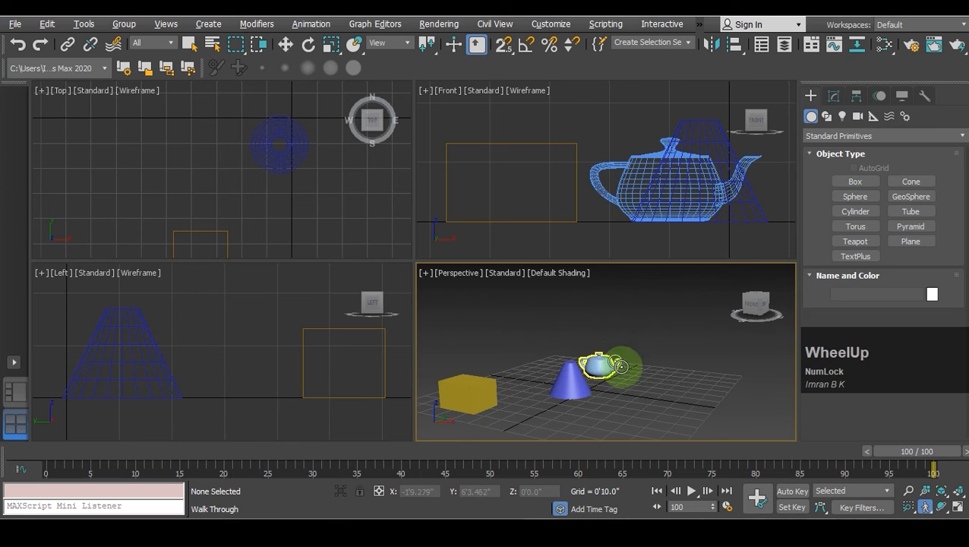
{"action": "right_click", "coordinate": [660, 334]}
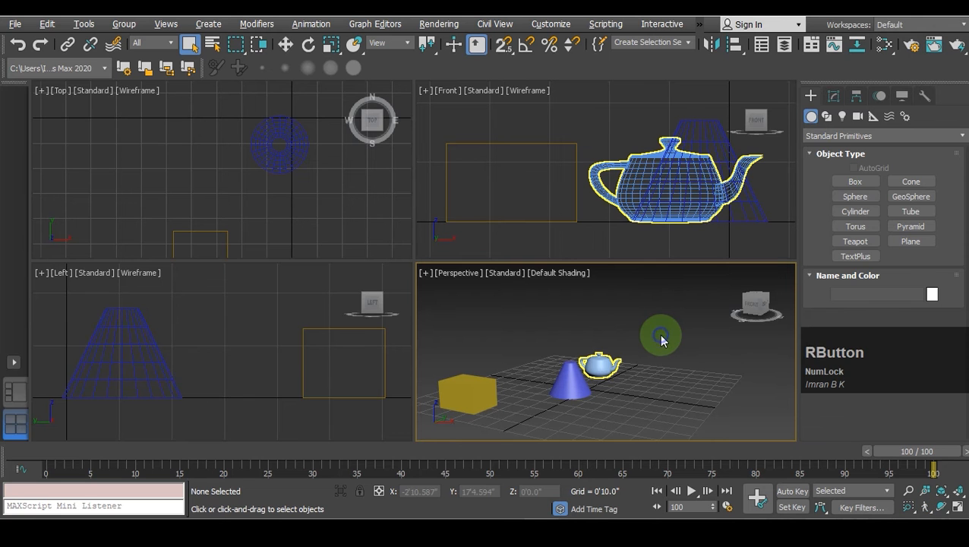
- Rotate the Perspective view with Orbit Selected while nothing is selected, and pan the box toward the viewport's centre
{"action": "left_click", "coordinate": [662, 325]}
{"action": "middle_click_drag", "start_coordinate": [670, 334], "coordinate": [630, 326]}
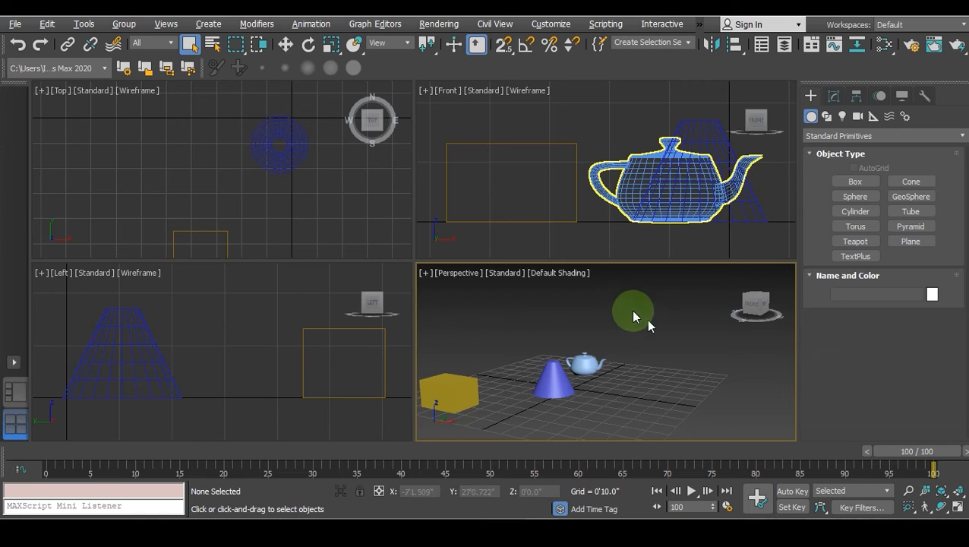
{"action": "left_click", "coordinate": [925, 508]}
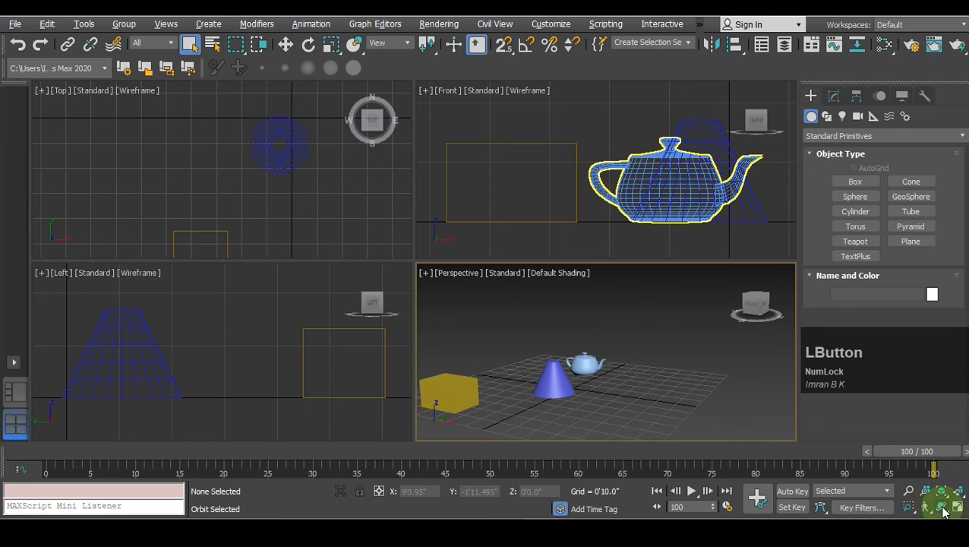
{"action": "left_click", "coordinate": [942, 508]}
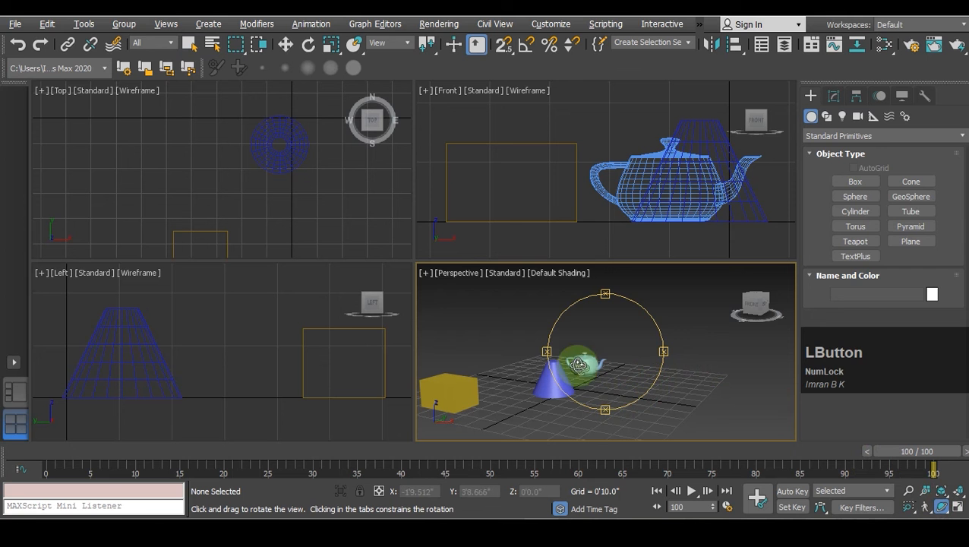
{"action": "left_click_drag", "start_coordinate": [555, 321], "coordinate": [574, 329]}
{"action": "right_click", "coordinate": [502, 356]}
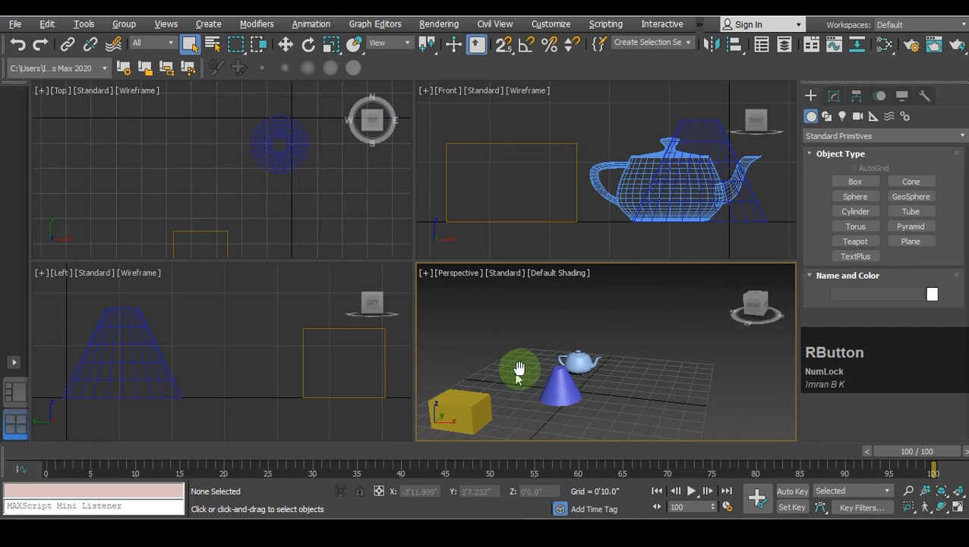
{"action": "middle_click_drag", "start_coordinate": [519, 370], "coordinate": [584, 341]}
- Select the box and swing the Perspective view around it with Orbit Selected, including a horizontally constrained rotation
{"action": "left_click", "coordinate": [566, 368]}
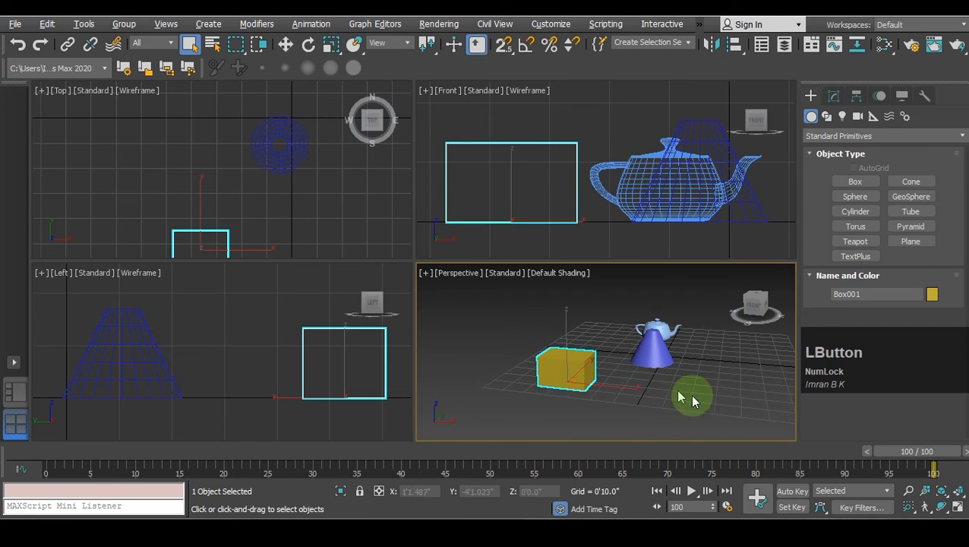
{"action": "left_click", "coordinate": [942, 506]}
{"action": "left_click_drag", "start_coordinate": [549, 328], "coordinate": [645, 346]}
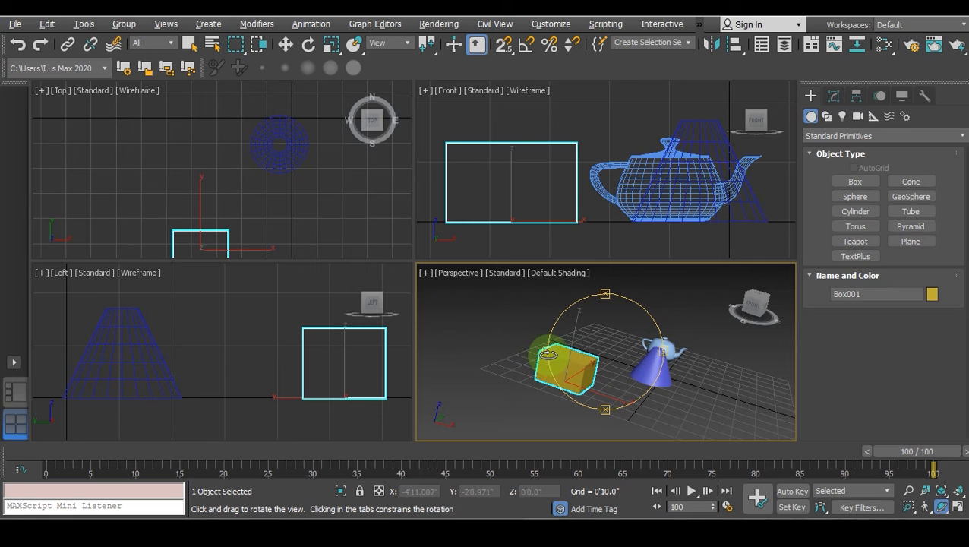
{"action": "left_click_drag", "start_coordinate": [548, 354], "coordinate": [658, 337]}
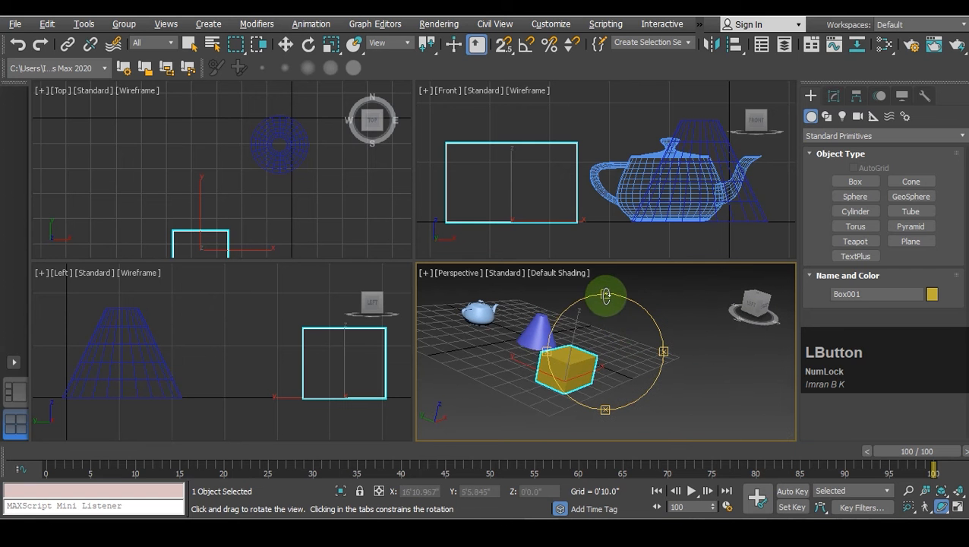
- Orbit the Perspective view around the selected box using vertical and horizontal constraints, roll it slightly, and leave the orbit tool
{"action": "left_click_drag", "start_coordinate": [606, 293], "coordinate": [606, 357]}
{"action": "left_click_drag", "start_coordinate": [610, 411], "coordinate": [607, 377]}
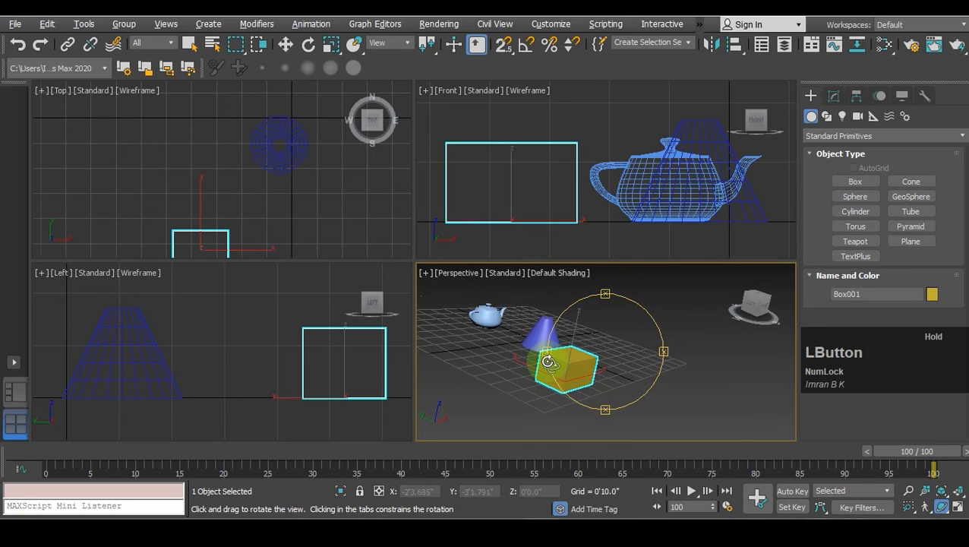
{"action": "left_click_drag", "start_coordinate": [545, 353], "coordinate": [493, 328]}
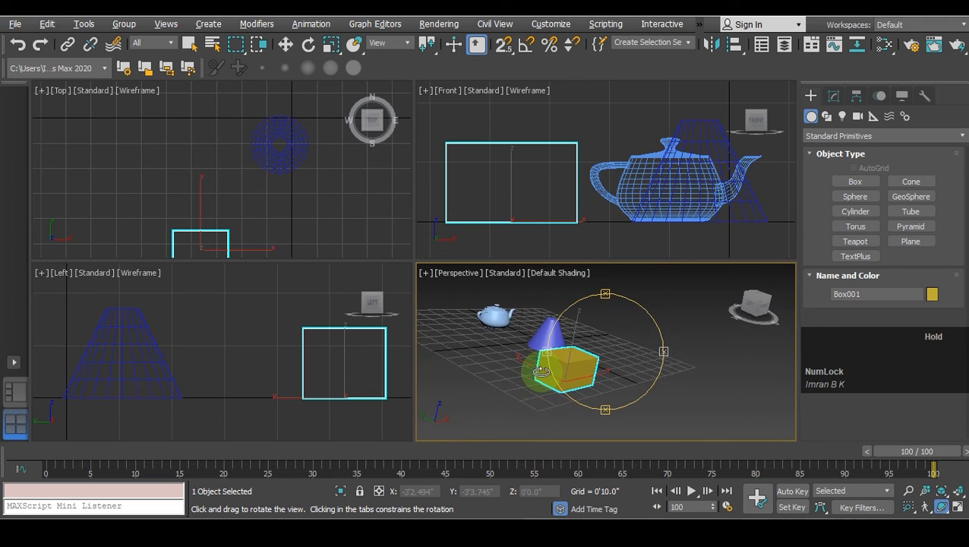
{"action": "left_click_drag", "start_coordinate": [507, 371], "coordinate": [595, 375]}
{"action": "right_click", "coordinate": [640, 389]}
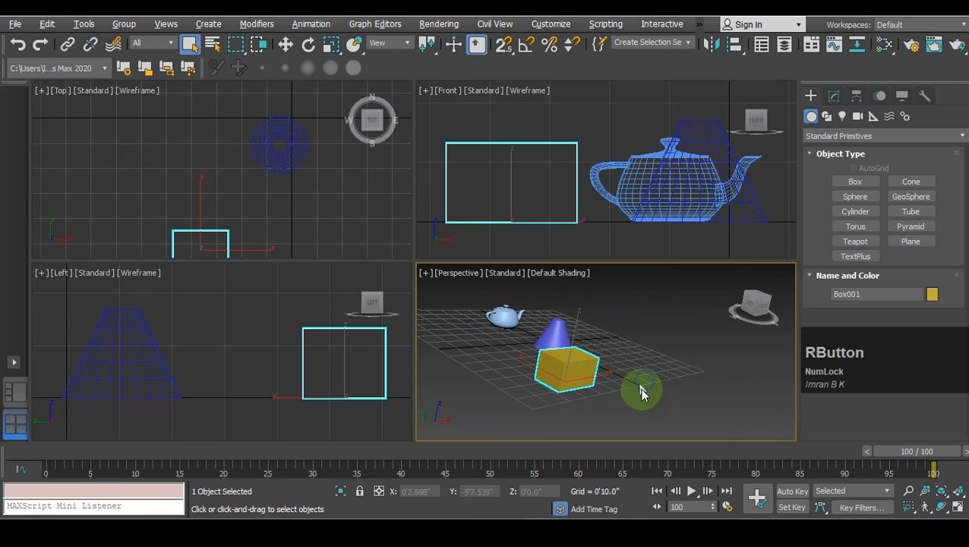
- Pan the Perspective view so the primitives sit slightly lower, and deselect the box
{"action": "middle_click_drag", "start_coordinate": [628, 390], "coordinate": [700, 430]}
{"action": "mouse_move", "coordinate": [943, 506]}
{"action": "left_mouse_down"}
{"action": "mouse_move", "coordinate": [945, 450]}
{"action": "mouse_move", "coordinate": [942, 505]}
{"action": "left_mouse_up"}
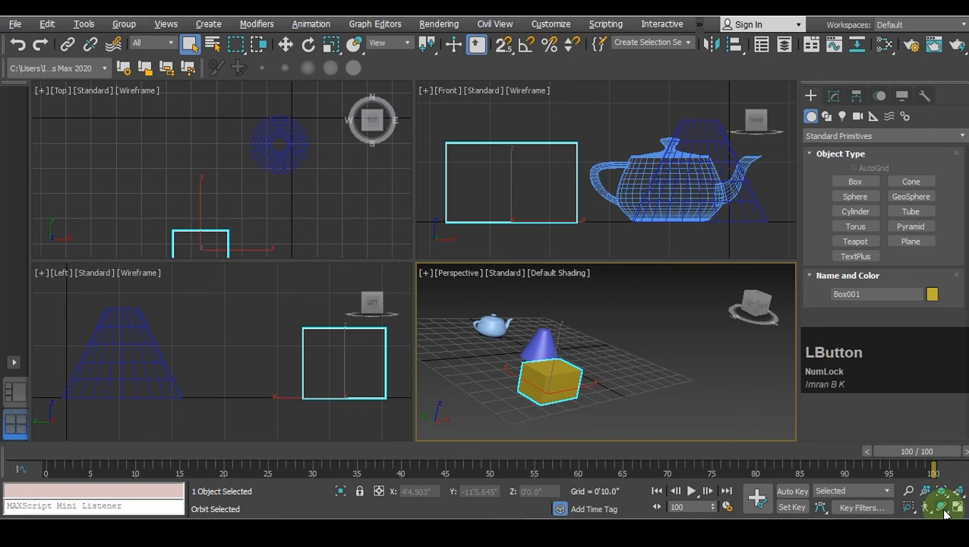
{"action": "right_click", "coordinate": [772, 405]}
{"action": "left_click", "coordinate": [730, 389]}
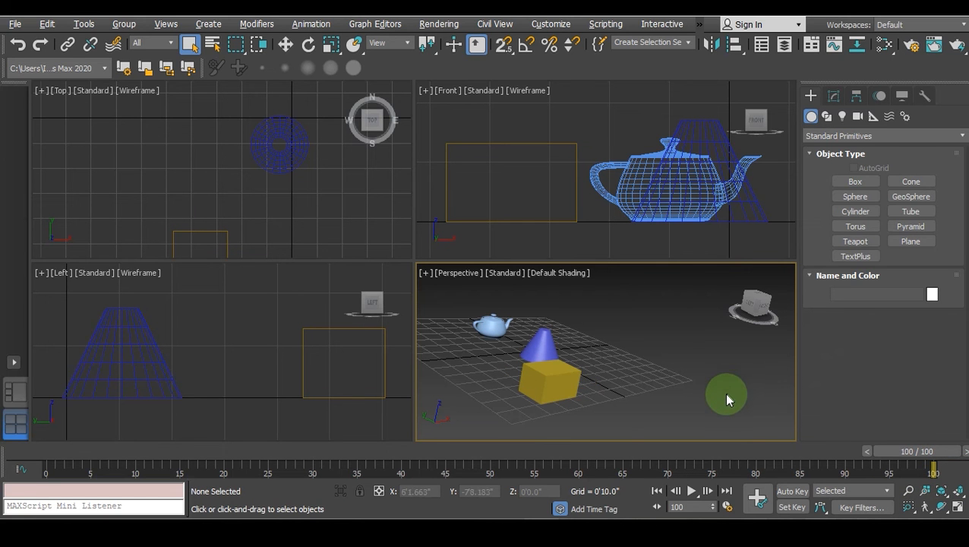
- Toggle the Perspective viewport between maximized and four-viewport layout, panning the primitives toward the centre, and leave it maximized
{"action": "left_click", "coordinate": [957, 509]}
{"action": "middle_click_drag", "start_coordinate": [514, 313], "coordinate": [640, 333]}
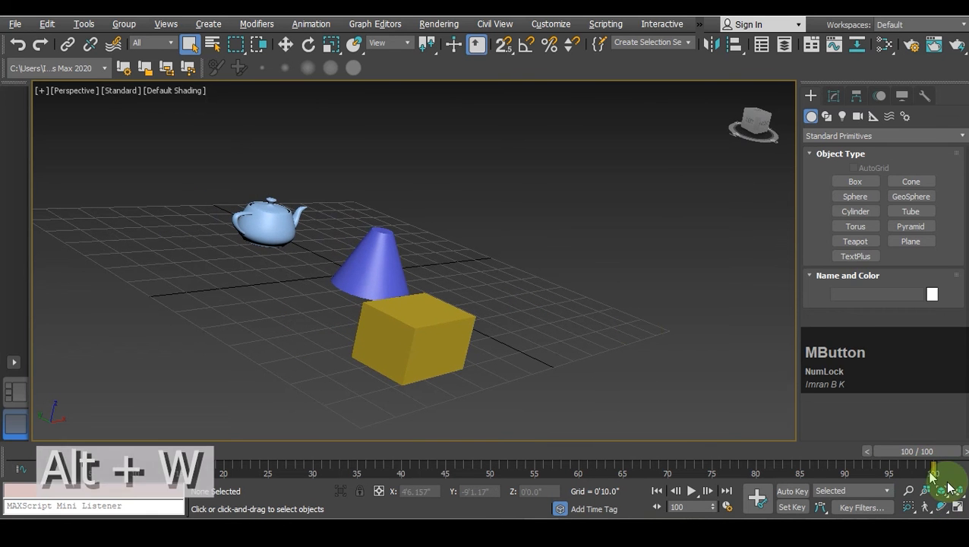
{"action": "left_click", "coordinate": [957, 509]}
{"action": "left_click", "coordinate": [957, 509]}
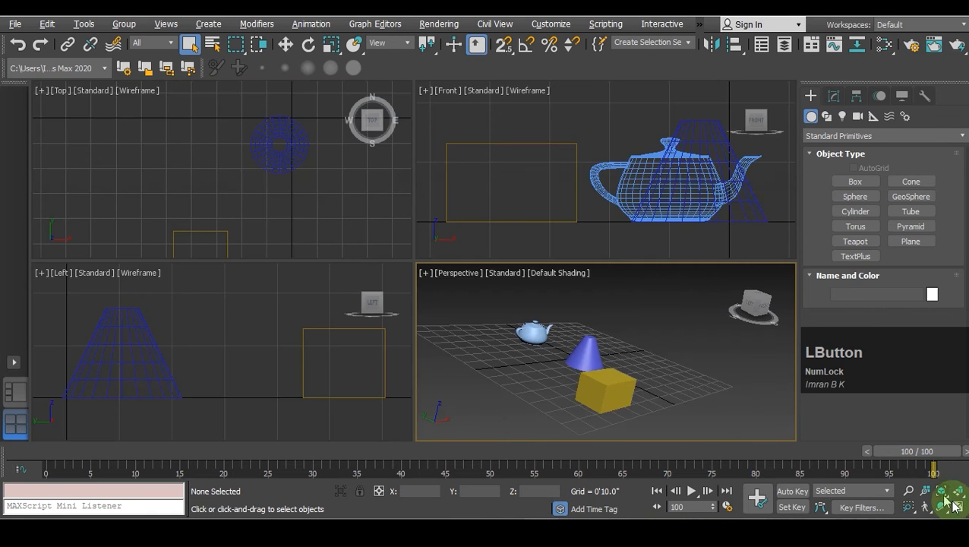
{"action": "middle_click_drag", "start_coordinate": [465, 298], "coordinate": [535, 303]}
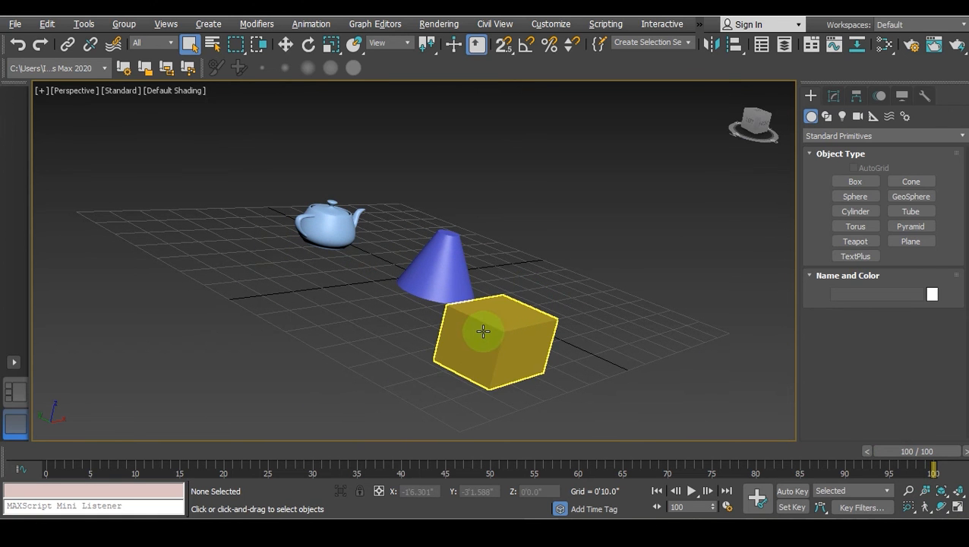
{"action": "middle_click", "coordinate": [604, 267]}
- Undo the recent Perspective view changes one after another, stepping back through the earlier pans and orbits
{"action": "key", "text": "shift"}
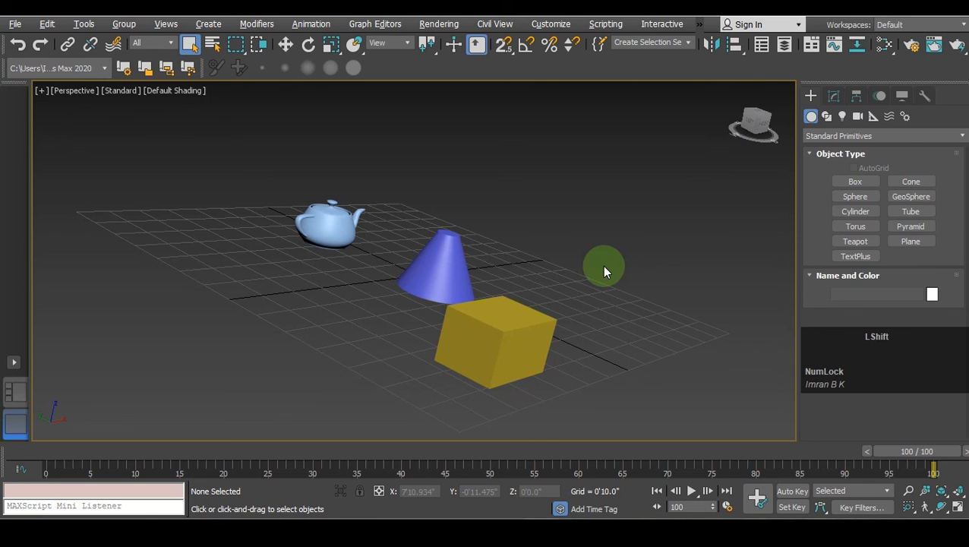
{"action": "key", "text": "shift+z"}
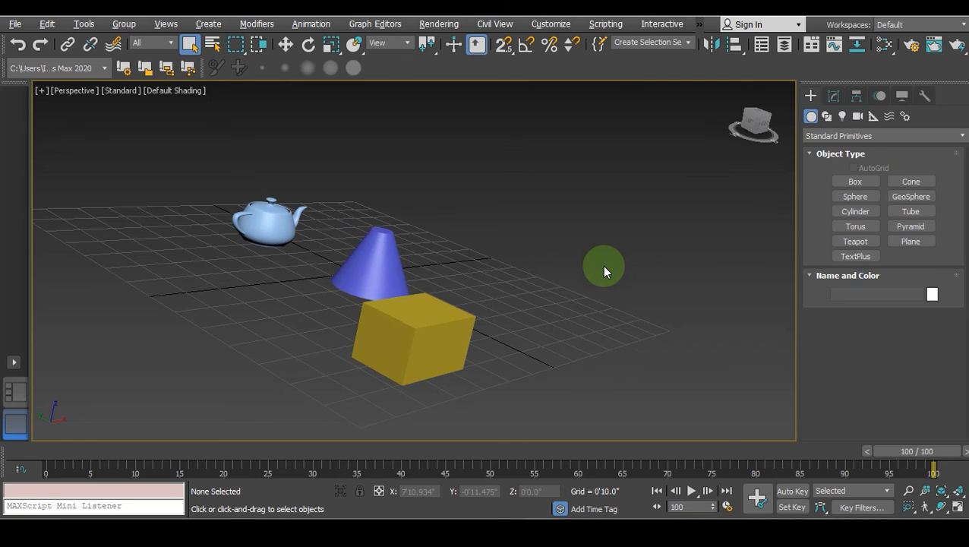
{"action": "key", "text": "shift+z"}
{"action": "key", "text": "shift+z"}
{"action": "key", "text": "shift+z"}
{"action": "key", "text": "shift+z"}
{"action": "key", "text": "shift+z"}
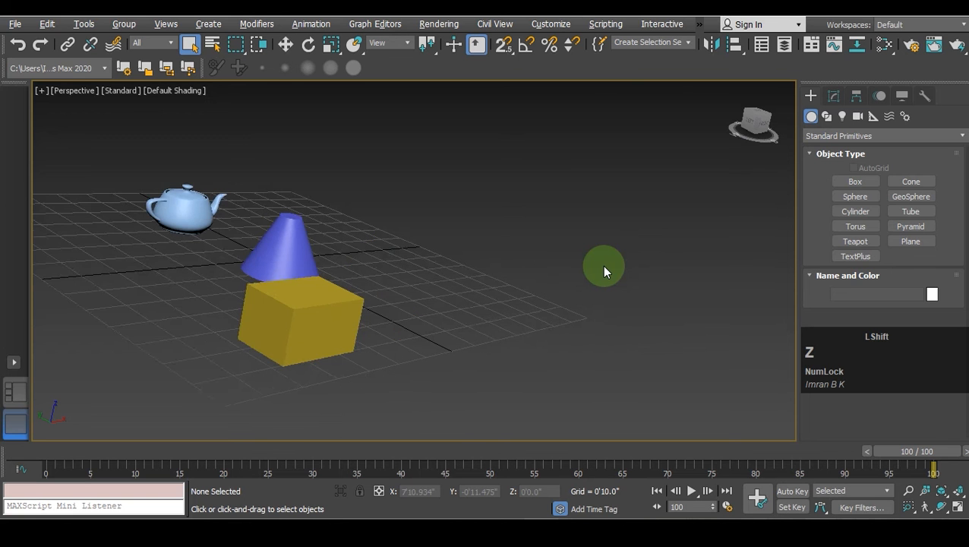
{"action": "key", "text": "shift+z"}
{"action": "key", "text": "shift+z"}
{"action": "key", "text": "shift+z"}
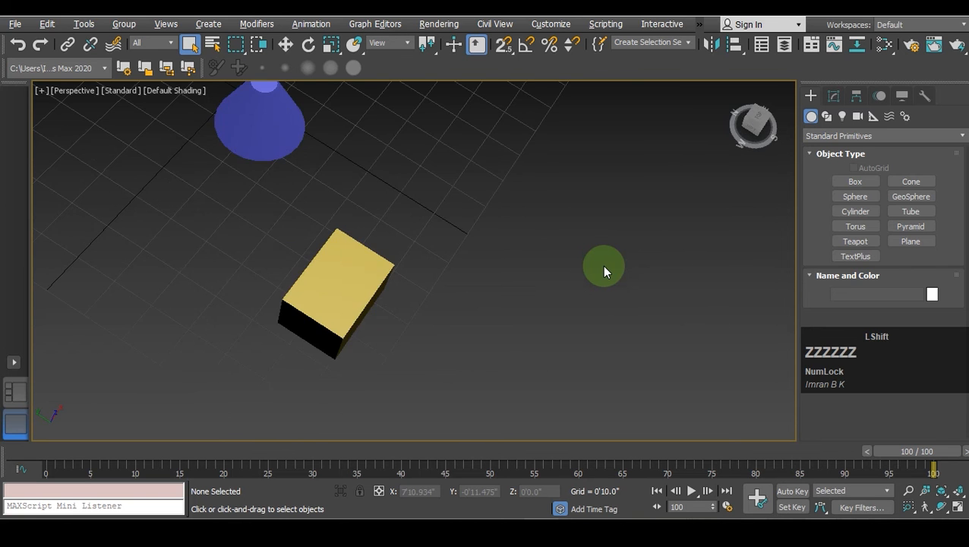
{"action": "key", "text": "shift+z"}
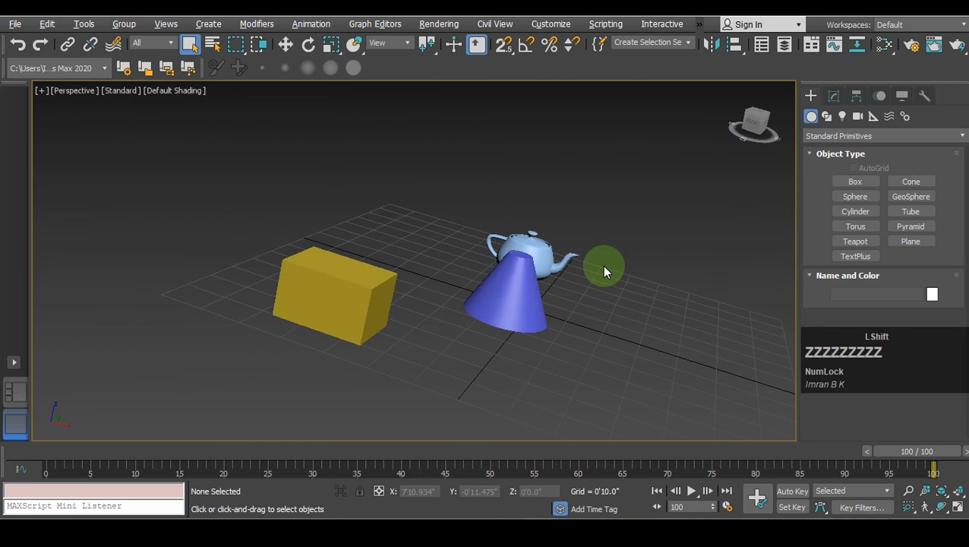
{"action": "key", "text": "shift+z"}
{"action": "key", "text": "shift+z"}
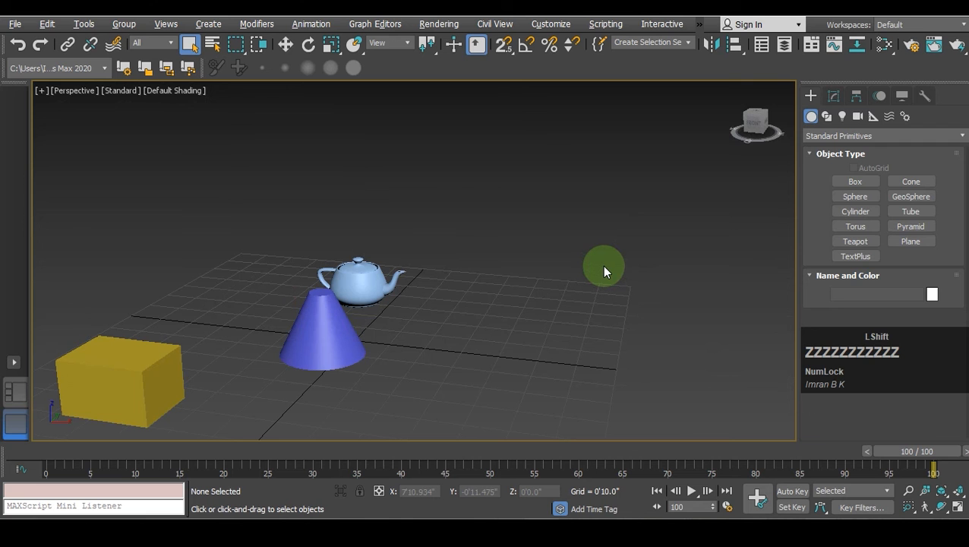
- Zoom the Perspective view out around all three primitives and restore the four-viewport layout
{"action": "scroll", "coordinate": [605, 271], "scroll_direction": "down", "scroll_amount": 4}
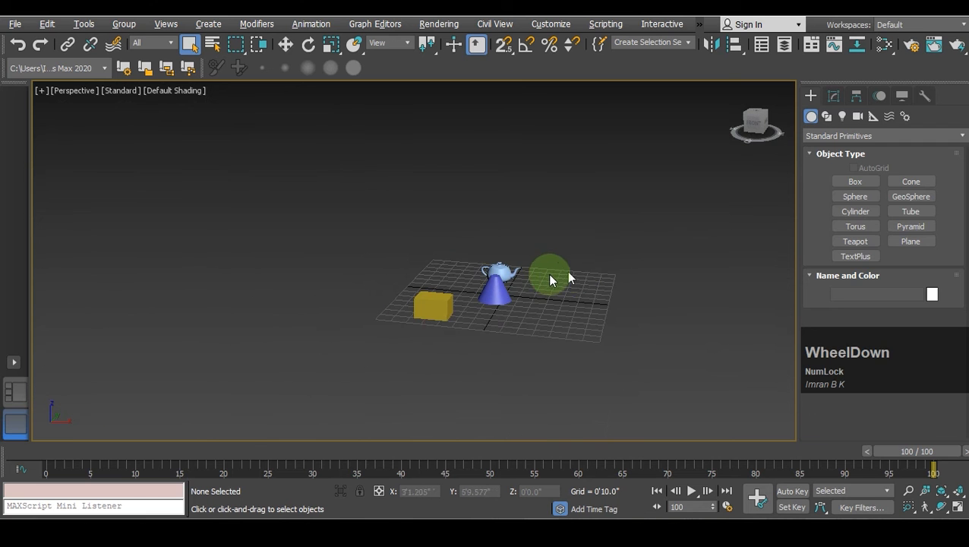
{"action": "scroll", "coordinate": [562, 275], "scroll_direction": "up", "scroll_amount": 2}
{"action": "left_click", "coordinate": [588, 252]}
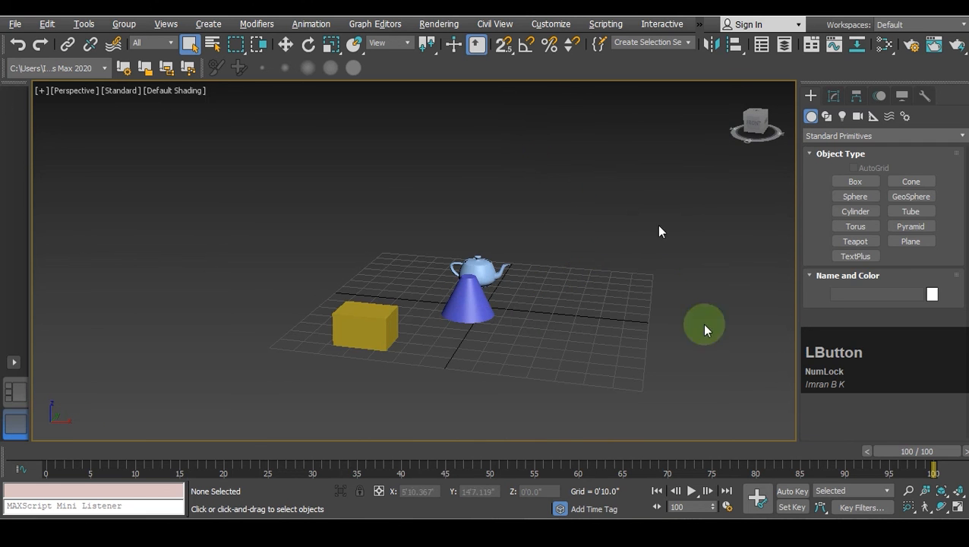
{"action": "left_click", "coordinate": [958, 508]}
- Activate the Front, Top, Left and Perspective viewports in turn, leaving nothing selected
{"action": "left_click", "coordinate": [621, 188]}
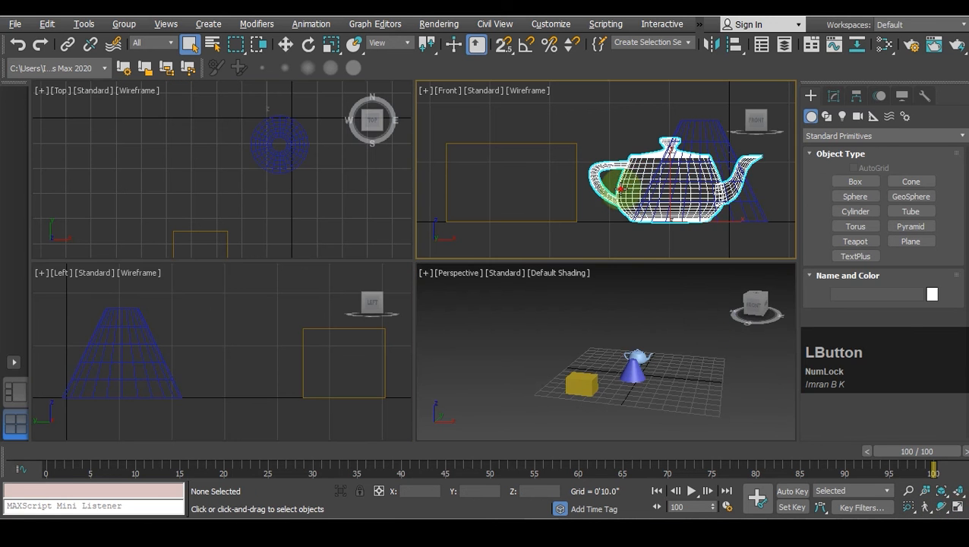
{"action": "left_click", "coordinate": [574, 199]}
{"action": "left_click", "coordinate": [309, 216]}
{"action": "left_click", "coordinate": [349, 310]}
{"action": "left_click", "coordinate": [489, 351]}
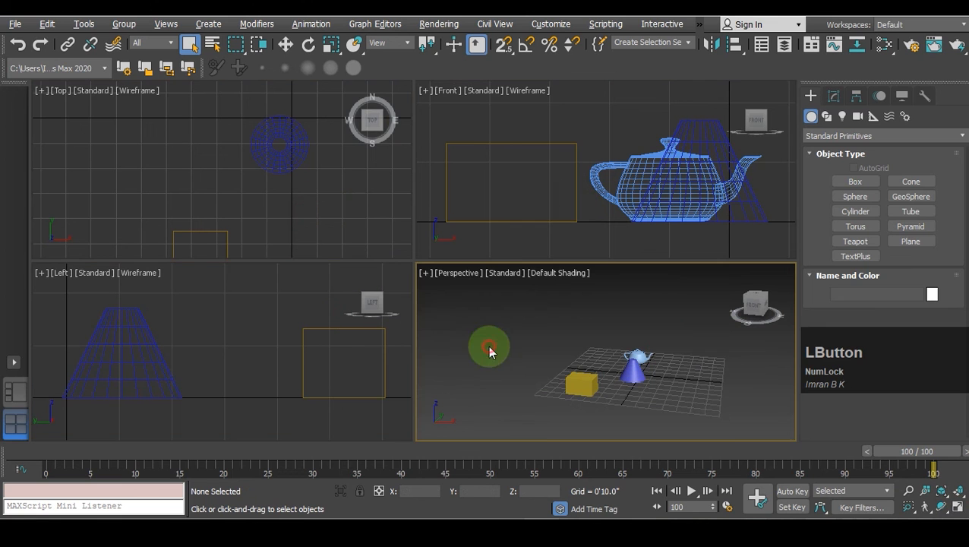
- Rotate the Front viewport with Orbit Selected, pan it, and undo these view changes
{"action": "left_click", "coordinate": [940, 507]}
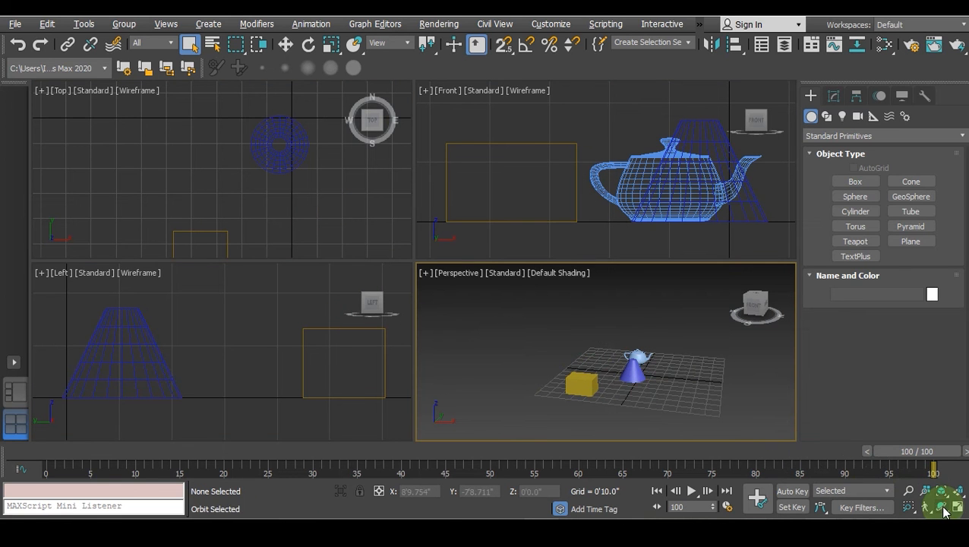
{"action": "left_click", "coordinate": [592, 193]}
{"action": "left_click_drag", "start_coordinate": [592, 192], "coordinate": [593, 212]}
{"action": "middle_click_drag", "start_coordinate": [593, 213], "coordinate": [584, 173]}
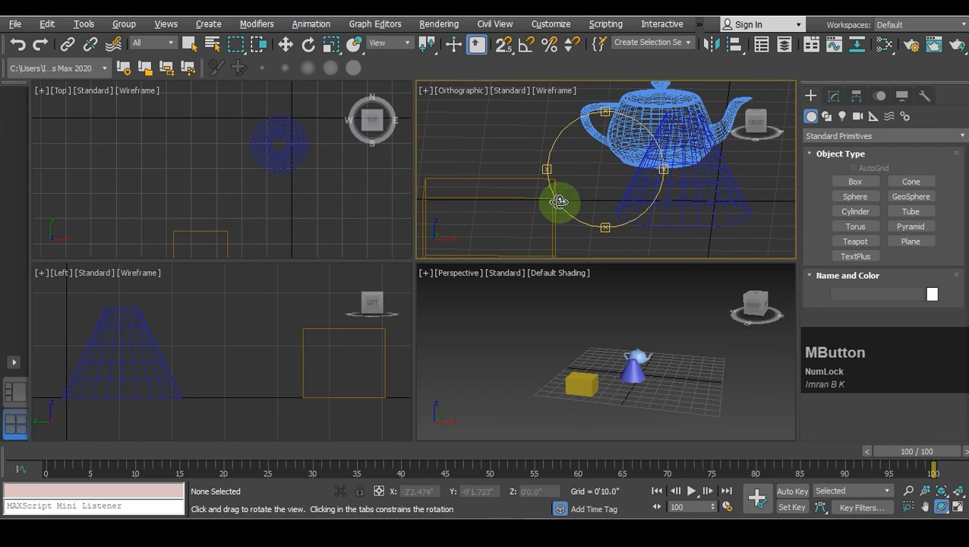
{"action": "key", "text": "z"}
{"action": "key", "text": "z"}
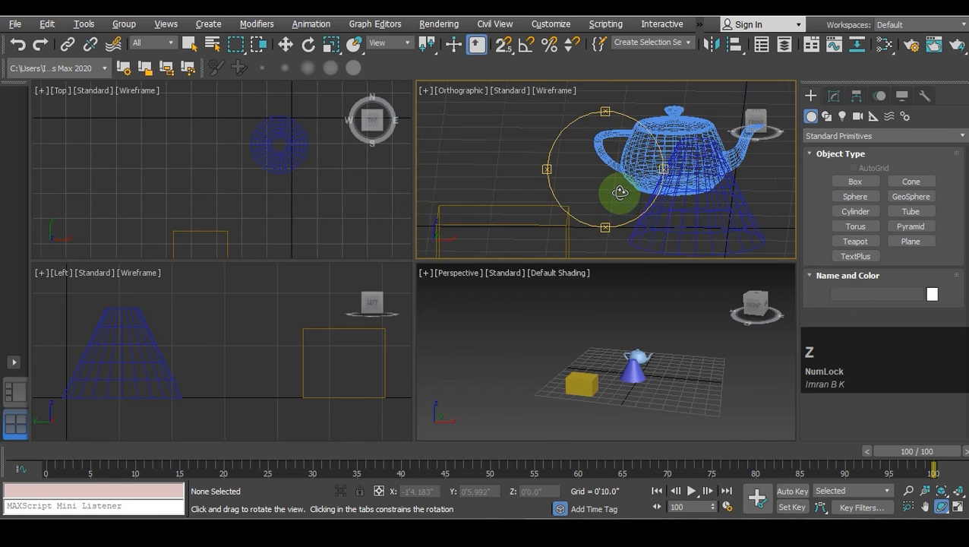
- Enable Lock Orbit in orthographic views in the mouse settings of Customize User Interface
{"action": "left_click", "coordinate": [553, 25]}
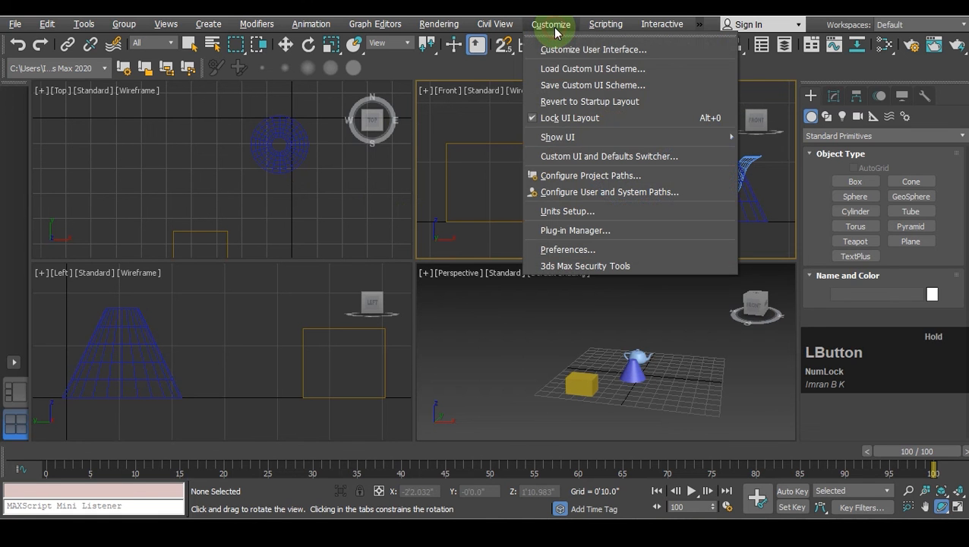
{"action": "left_click", "coordinate": [572, 52]}
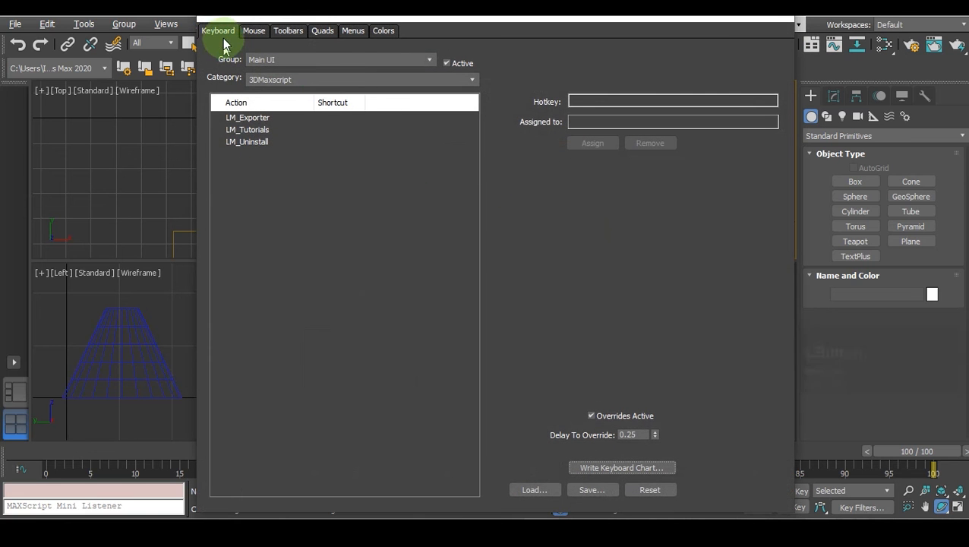
{"action": "left_click", "coordinate": [253, 31]}
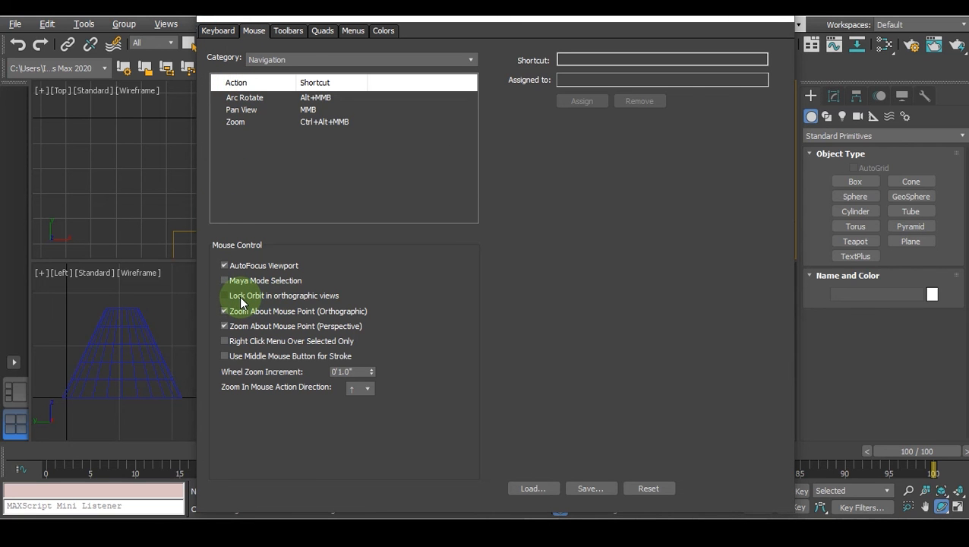
{"action": "left_click", "coordinate": [239, 296]}
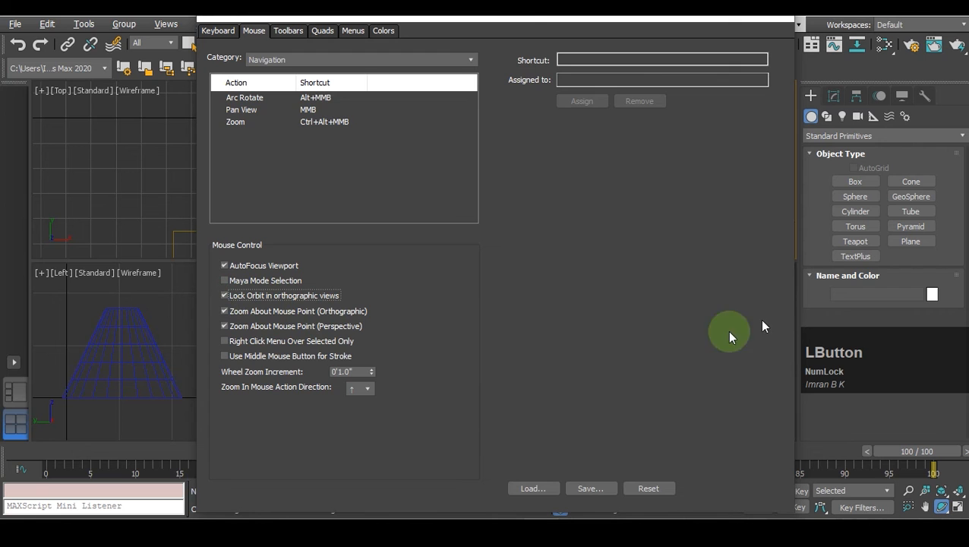
- Save the mouse settings over the existing MaxStartUI.musx file and close the customization window
{"action": "left_click", "coordinate": [590, 488]}
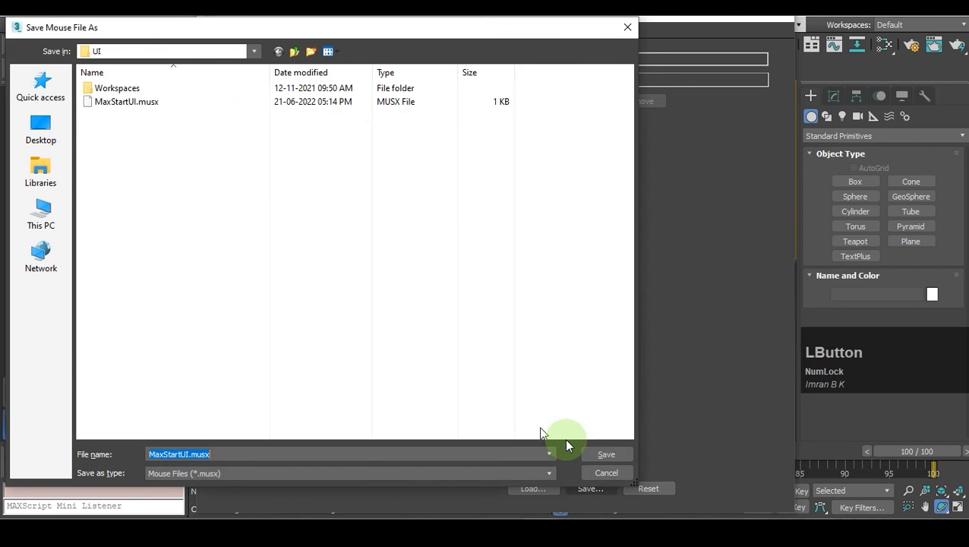
{"action": "left_click", "coordinate": [610, 455]}
{"action": "left_click", "coordinate": [518, 268]}
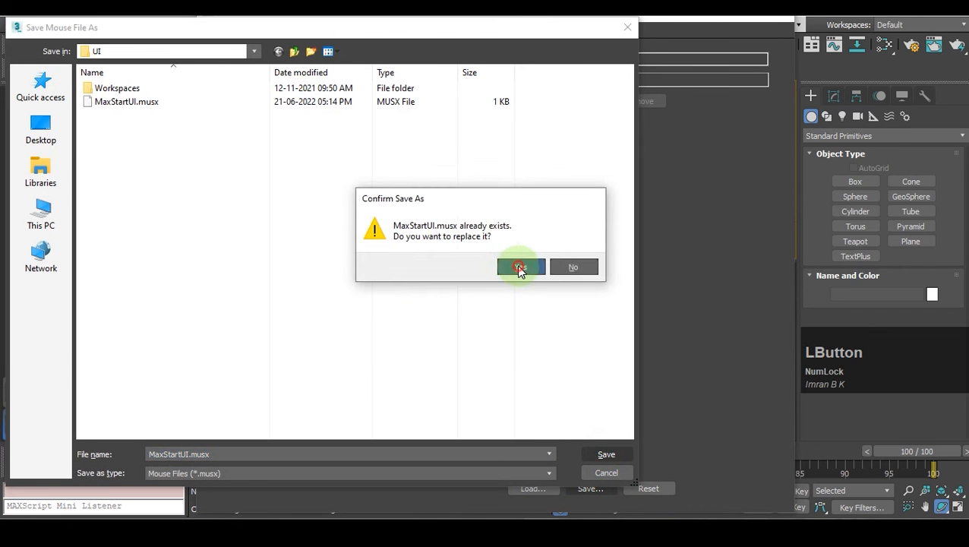
{"action": "left_click", "coordinate": [779, 21]}
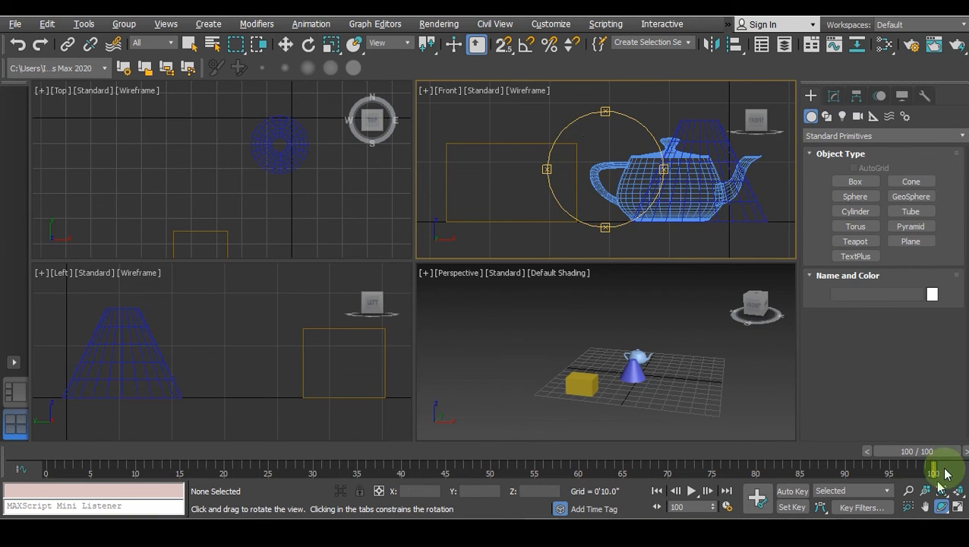
- Try to orbit the Front, Top and Left viewports to test the orthographic orbit lock
{"action": "left_click", "coordinate": [667, 299]}
{"action": "left_click", "coordinate": [632, 197]}
{"action": "mouse_move", "coordinate": [549, 137]}
{"action": "left_mouse_down"}
{"action": "mouse_move", "coordinate": [530, 154]}
{"action": "mouse_move", "coordinate": [550, 141]}
{"action": "left_mouse_up"}
{"action": "left_click", "coordinate": [305, 183]}
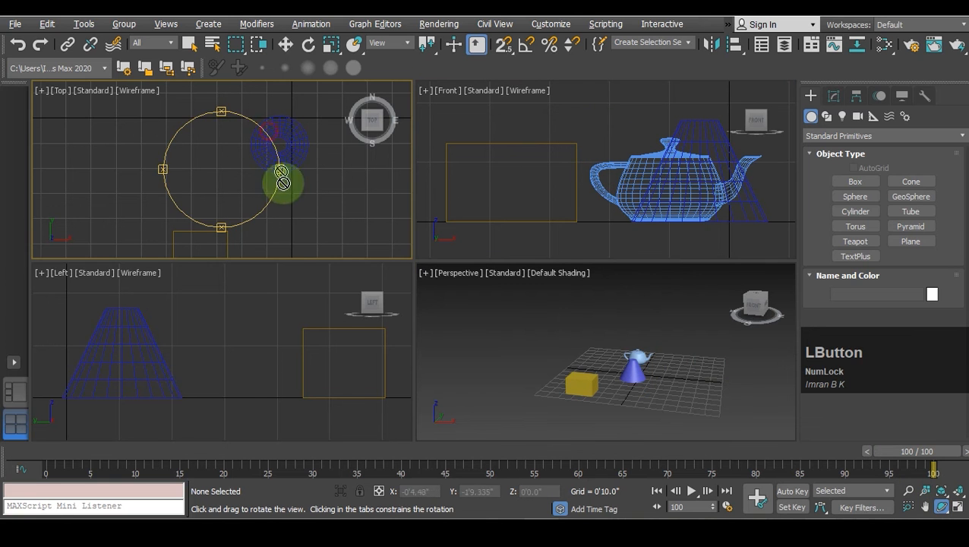
{"action": "left_click", "coordinate": [272, 338]}
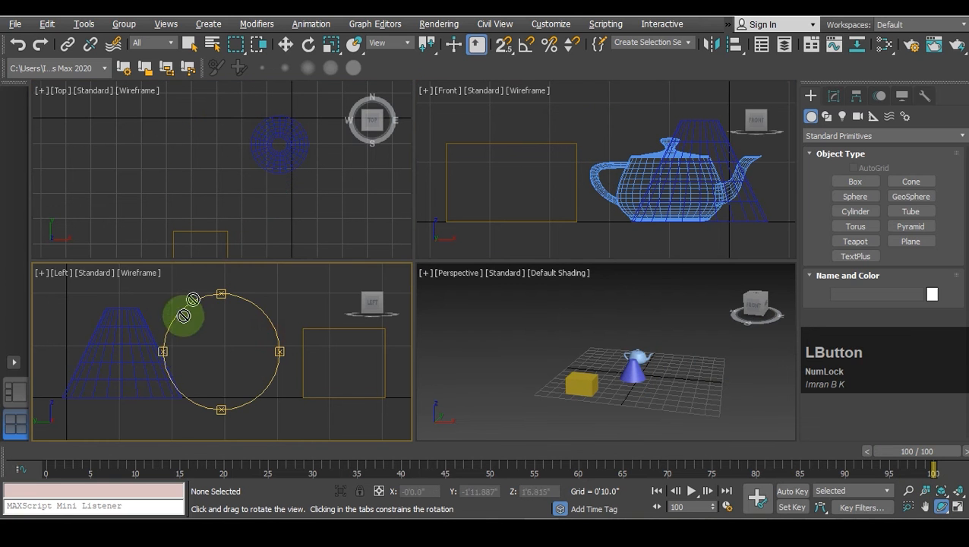
- Orbit the Perspective view around the primitives and leave the orbit tool
{"action": "left_click", "coordinate": [548, 310]}
{"action": "mouse_move", "coordinate": [543, 339]}
{"action": "left_mouse_down"}
{"action": "mouse_move", "coordinate": [541, 313]}
{"action": "mouse_move", "coordinate": [554, 340]}
{"action": "mouse_move", "coordinate": [542, 321]}
{"action": "left_mouse_up"}
{"action": "right_click", "coordinate": [712, 346]}
- Pan the Perspective view and zoom it in and out around the primitives, ending with all three in view
{"action": "middle_click_drag", "start_coordinate": [715, 366], "coordinate": [672, 352]}
{"action": "scroll", "coordinate": [615, 357], "scroll_direction": "up", "scroll_amount": 2}
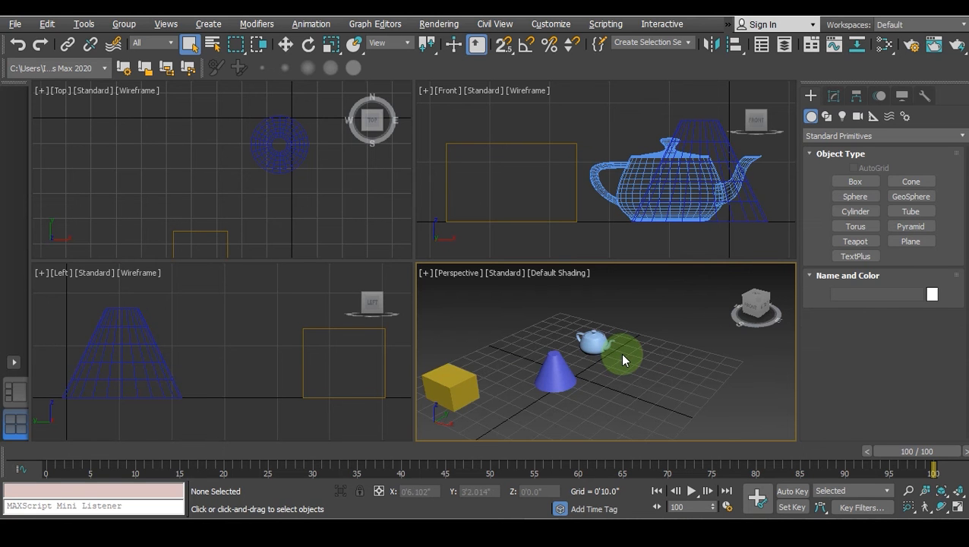
{"action": "scroll", "coordinate": [621, 358], "scroll_direction": "up", "scroll_amount": 4}
{"action": "scroll", "coordinate": [622, 359], "scroll_direction": "down", "scroll_amount": 1}
{"action": "scroll", "coordinate": [621, 358], "scroll_direction": "up", "scroll_amount": 1}
{"action": "scroll", "coordinate": [621, 358], "scroll_direction": "down", "scroll_amount": 5}
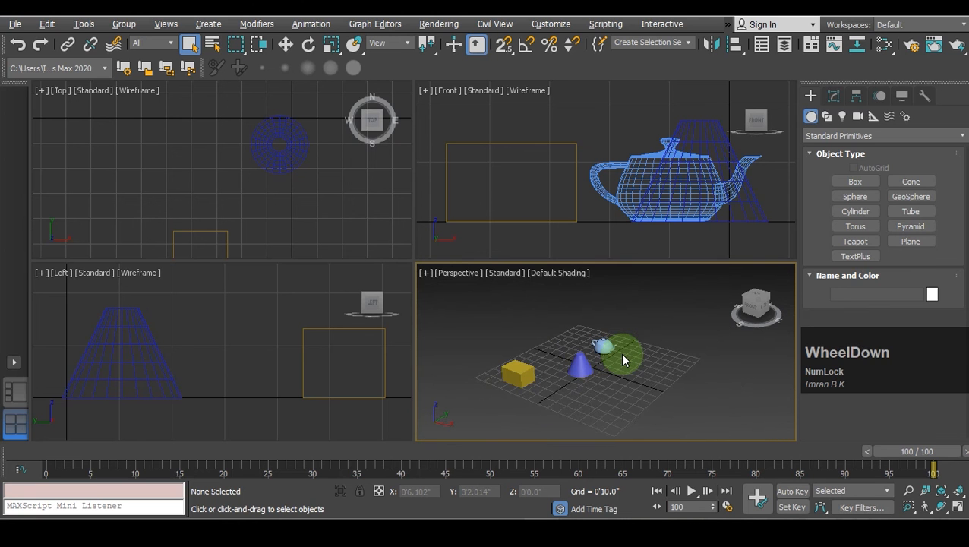
{"action": "middle_click", "coordinate": [621, 359]}
{"action": "middle_click_drag", "start_coordinate": [621, 358], "coordinate": [585, 352]}
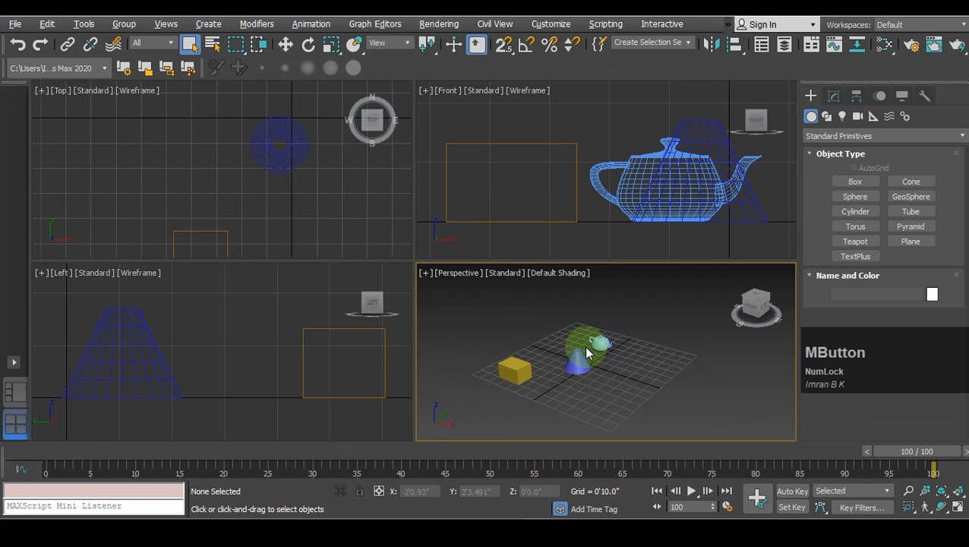